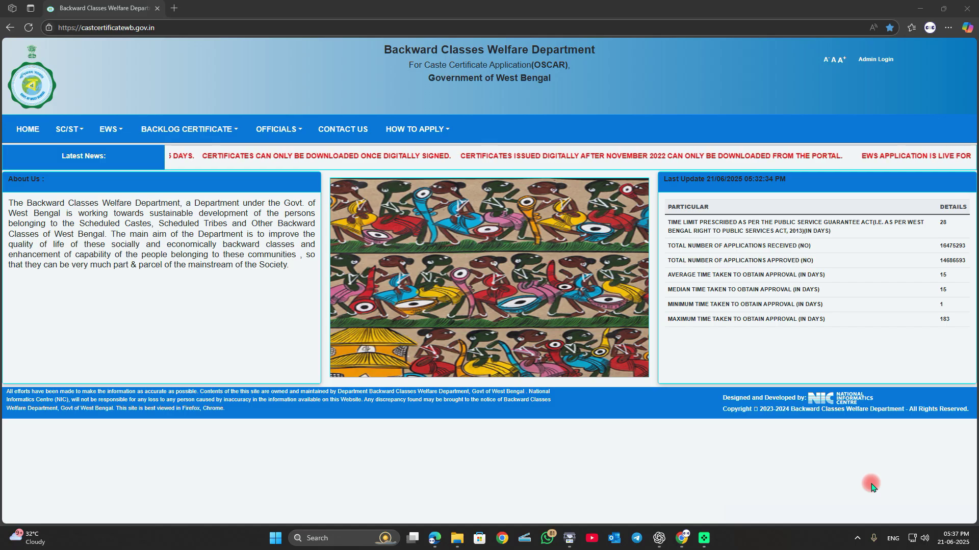
pyautogui.click(922, 519)
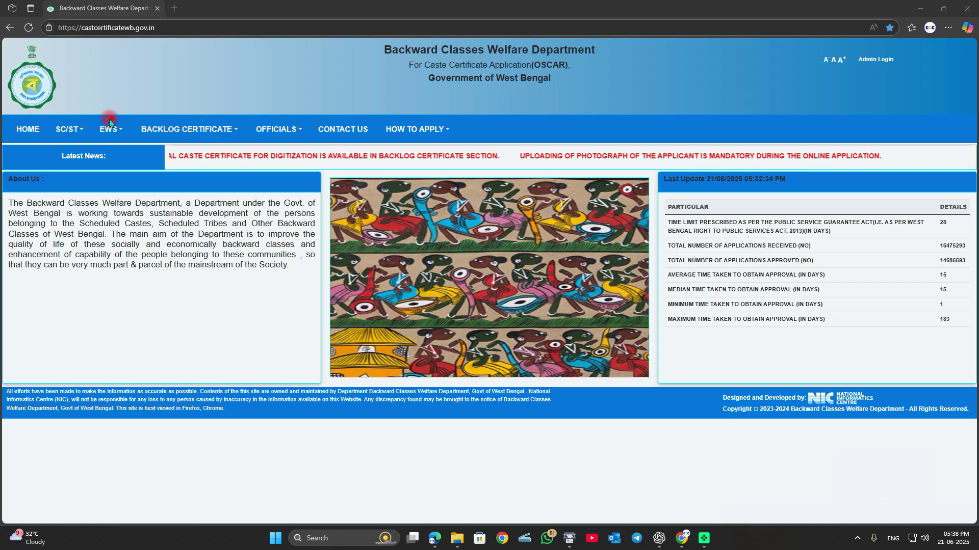
pyautogui.moveTo(91, 122); pyautogui.dragTo(115, 134)
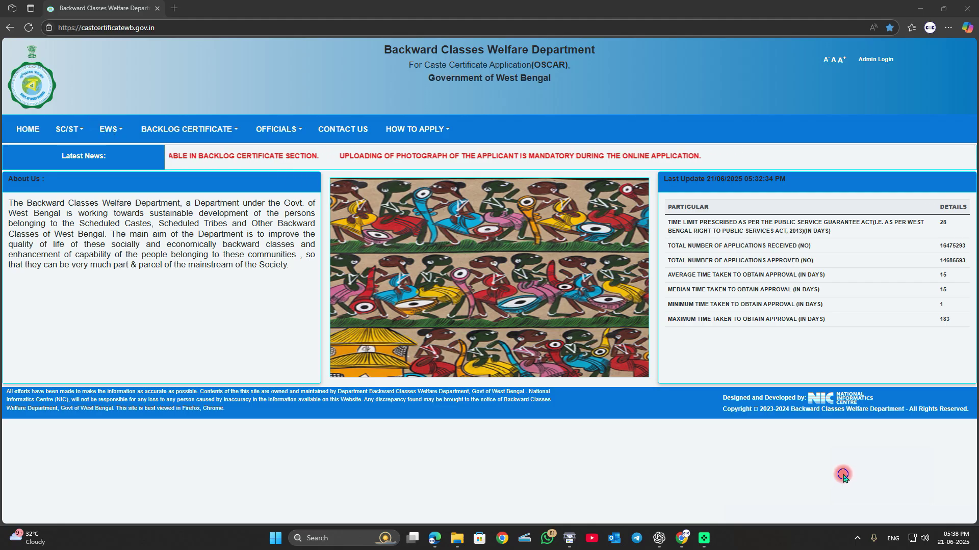
pyautogui.moveTo(88, 113); pyautogui.dragTo(129, 145)
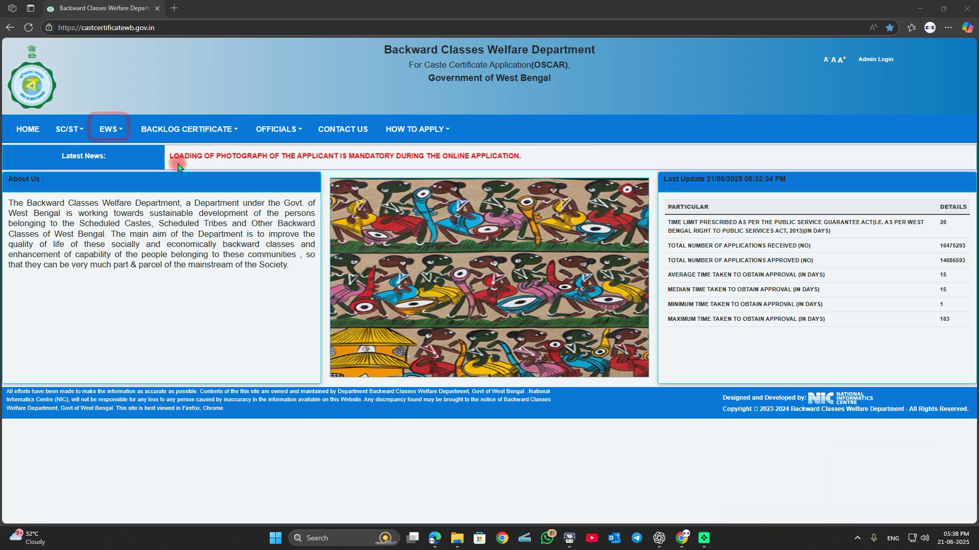
# Open the online application form for a new EWS certificate.
pyautogui.click(120, 130)
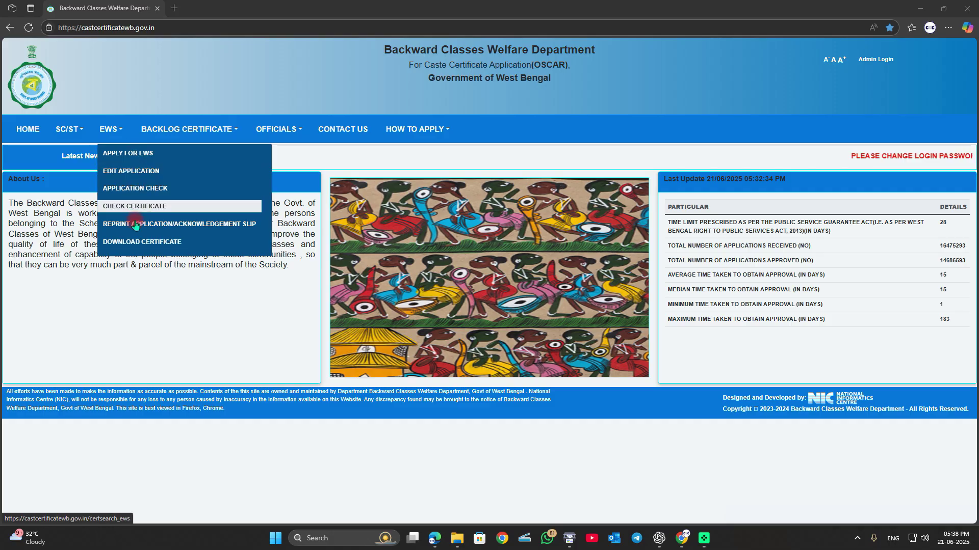
pyautogui.moveTo(66, 133)
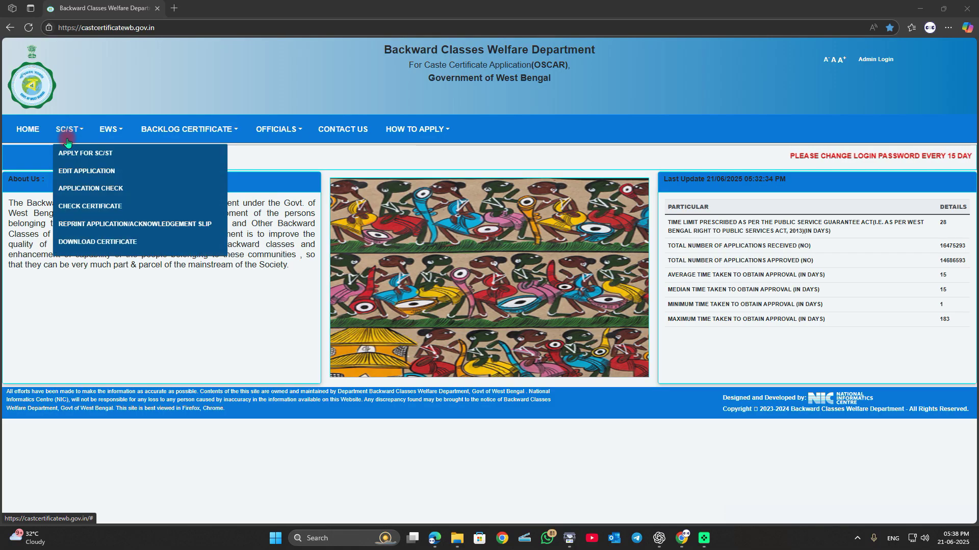
pyautogui.moveTo(108, 131)
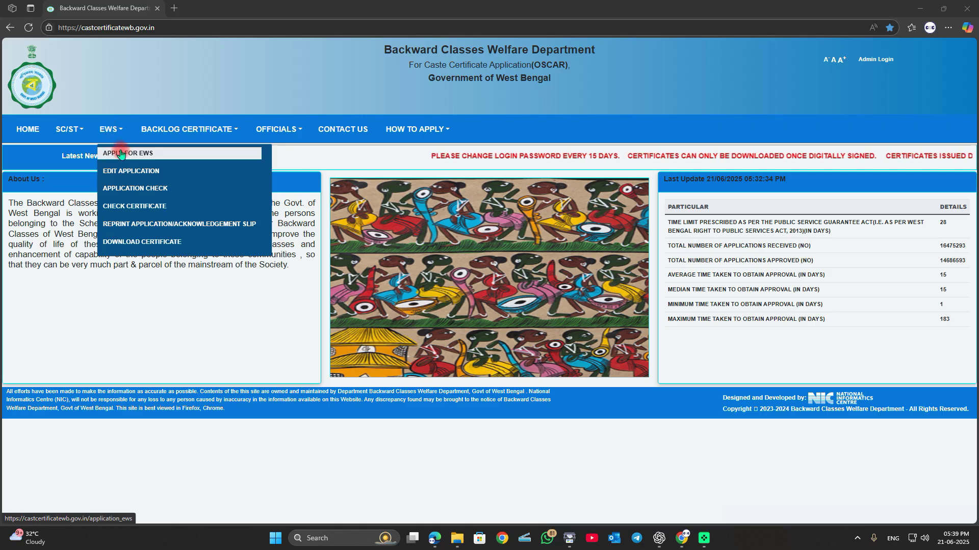
pyautogui.click(148, 160)
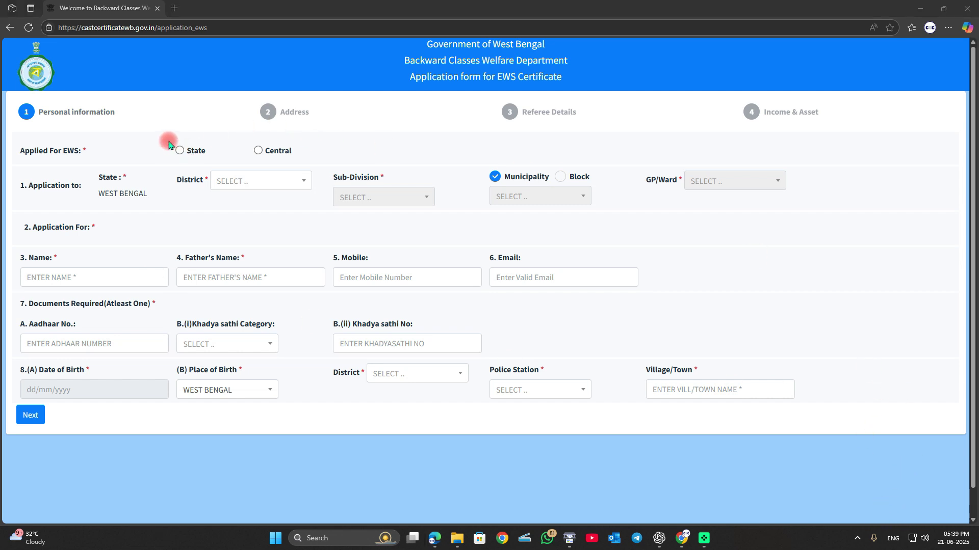
pyautogui.moveTo(168, 141)
pyautogui.mouseDown()
pyautogui.moveTo(185, 166)
pyautogui.moveTo(207, 168)
pyautogui.mouseUp()
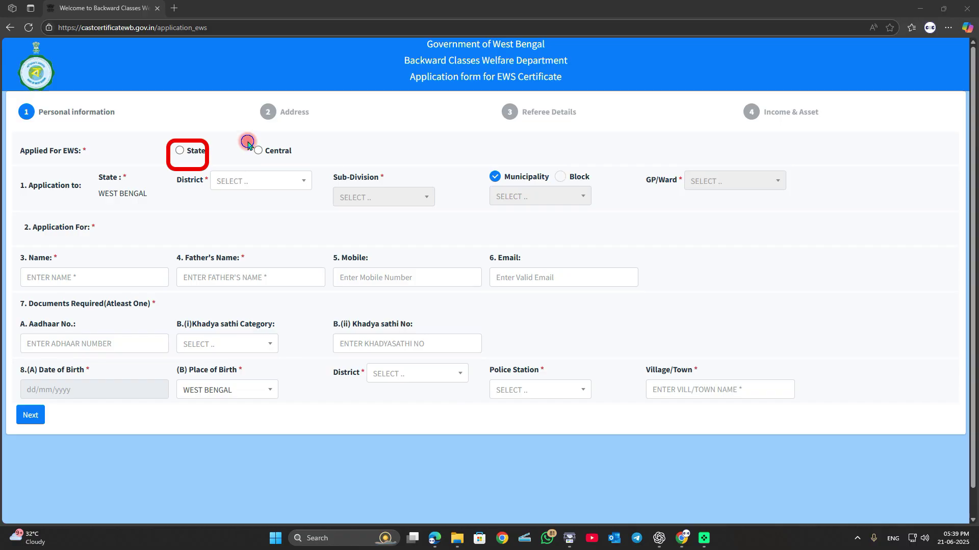
pyautogui.moveTo(248, 144); pyautogui.dragTo(295, 168)
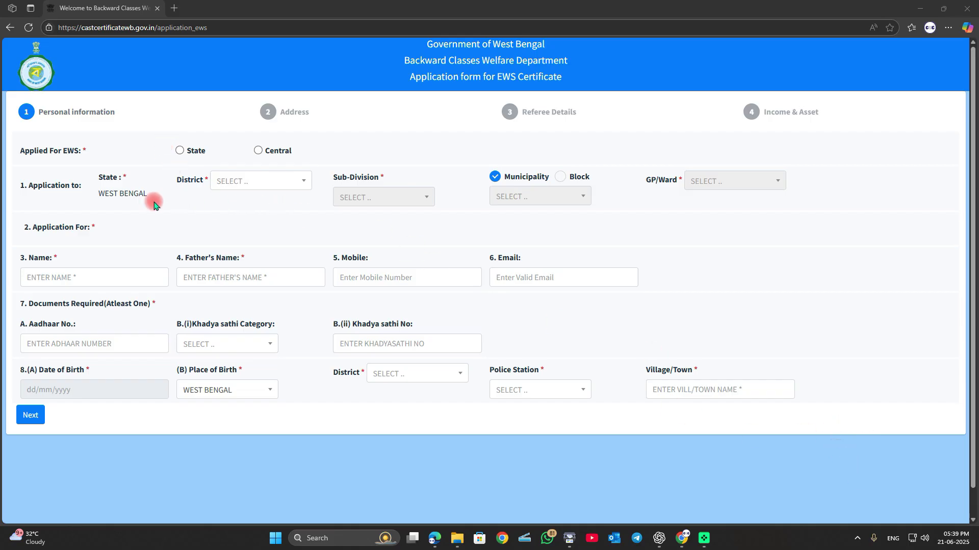
pyautogui.moveTo(153, 201); pyautogui.dragTo(177, 155)
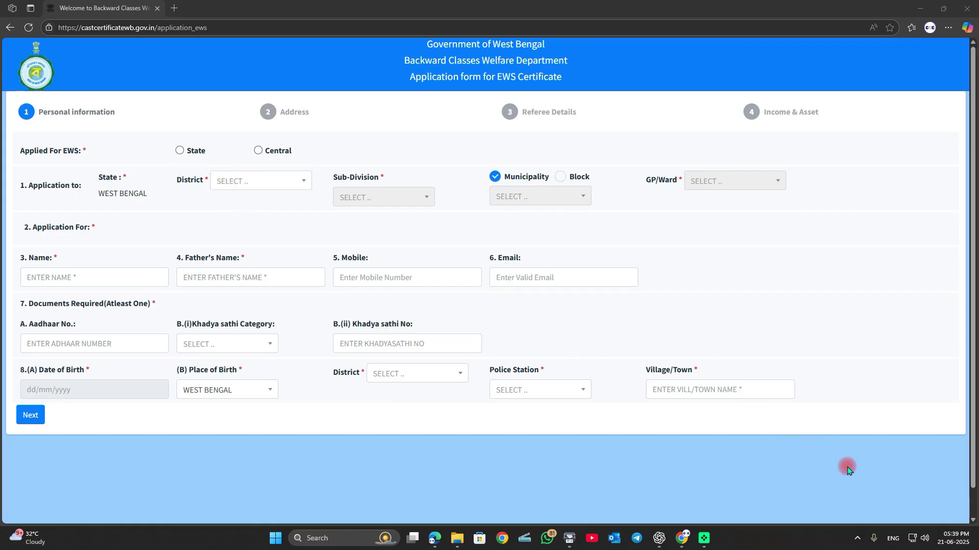
pyautogui.moveTo(167, 138); pyautogui.dragTo(197, 160)
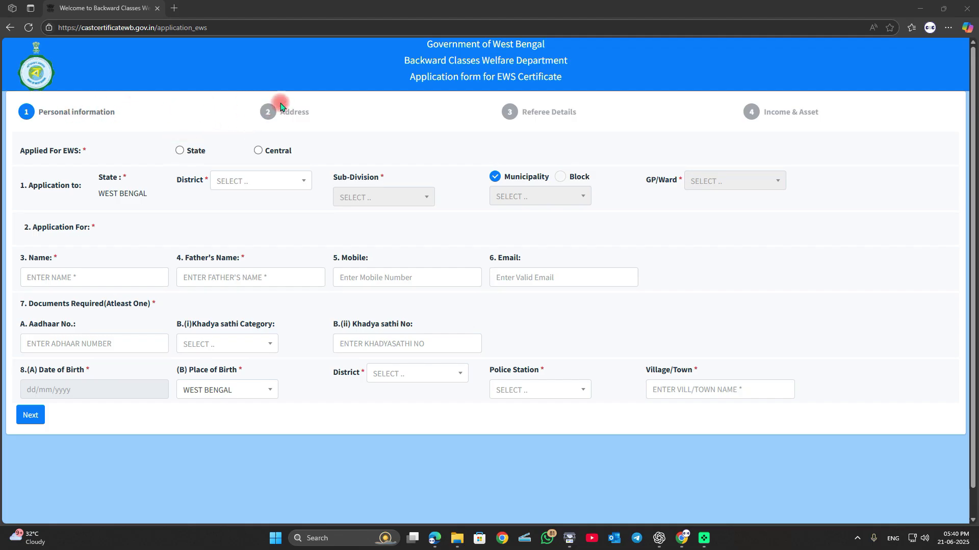
pyautogui.moveTo(241, 93)
pyautogui.mouseDown()
pyautogui.moveTo(257, 121)
pyautogui.moveTo(327, 128)
pyautogui.mouseUp()
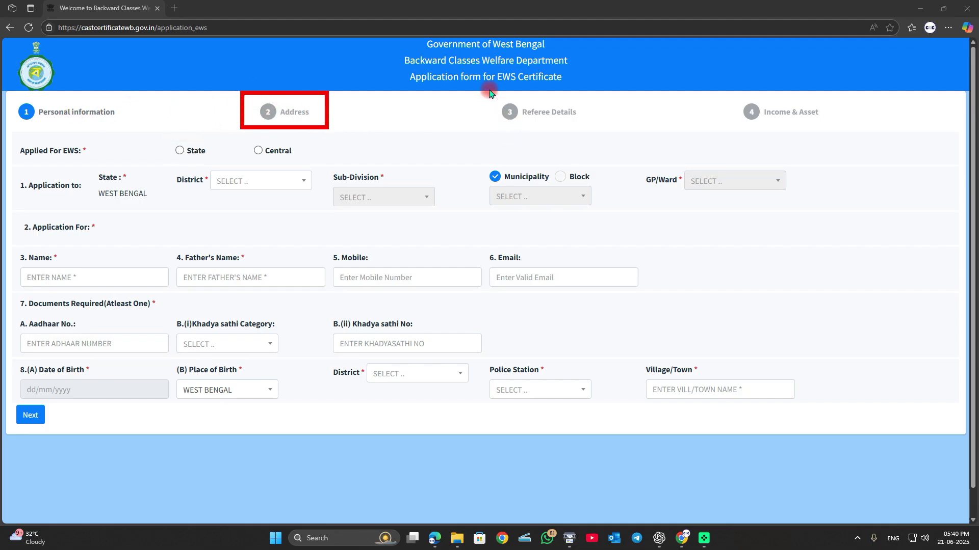
pyautogui.moveTo(488, 90)
pyautogui.mouseDown()
pyautogui.moveTo(512, 125)
pyautogui.moveTo(579, 137)
pyautogui.mouseUp()
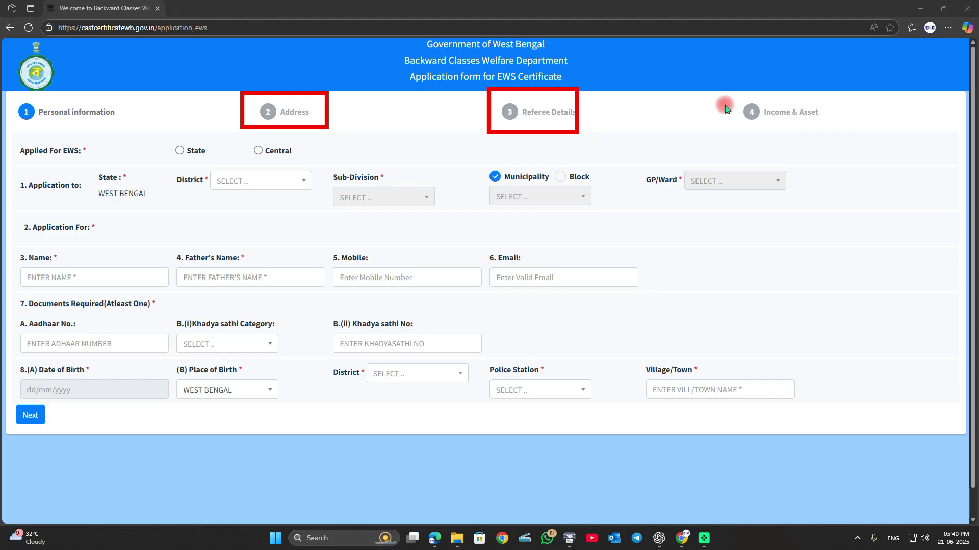
pyautogui.moveTo(724, 93); pyautogui.dragTo(853, 138)
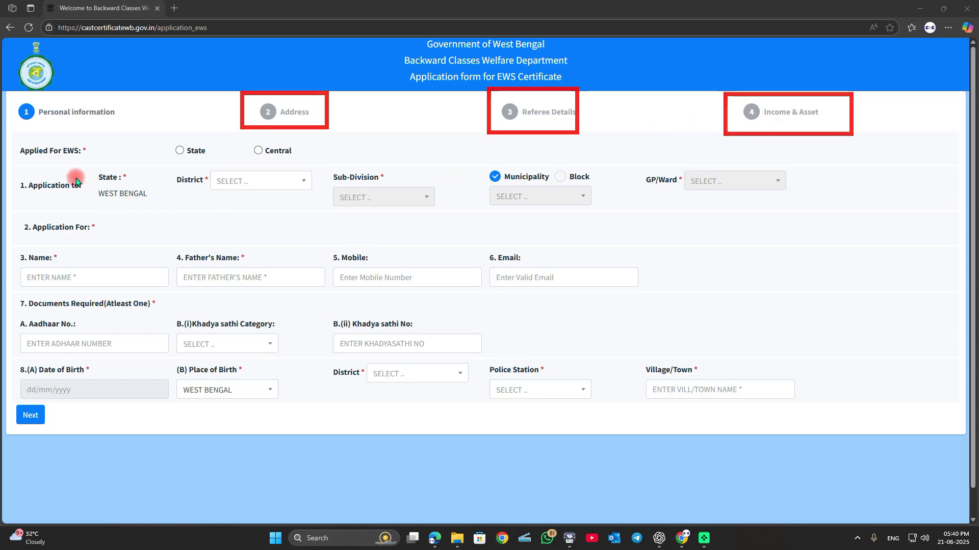
pyautogui.moveTo(75, 167); pyautogui.dragTo(153, 211)
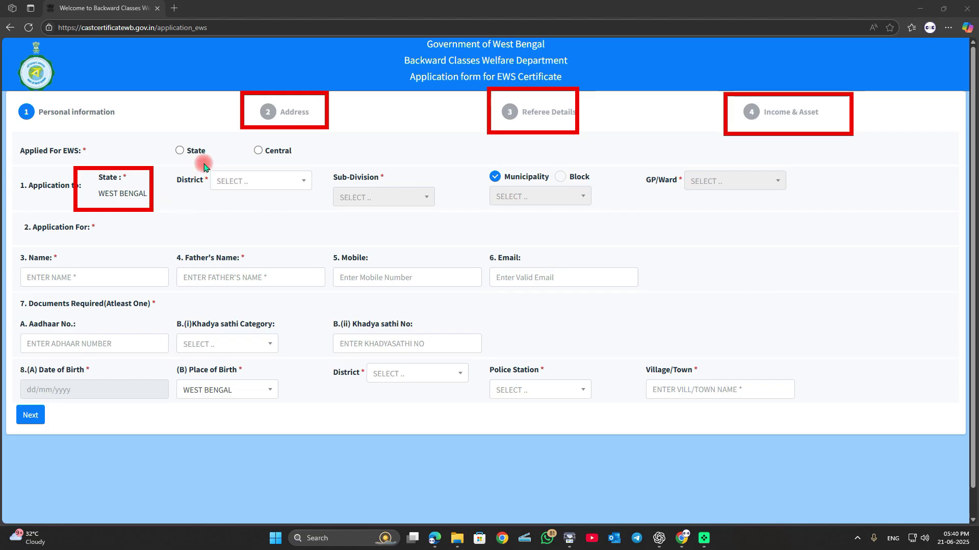
pyautogui.moveTo(197, 160)
pyautogui.mouseDown()
pyautogui.moveTo(272, 206)
pyautogui.moveTo(291, 201)
pyautogui.mouseUp()
pyautogui.moveTo(340, 160); pyautogui.dragTo(436, 219)
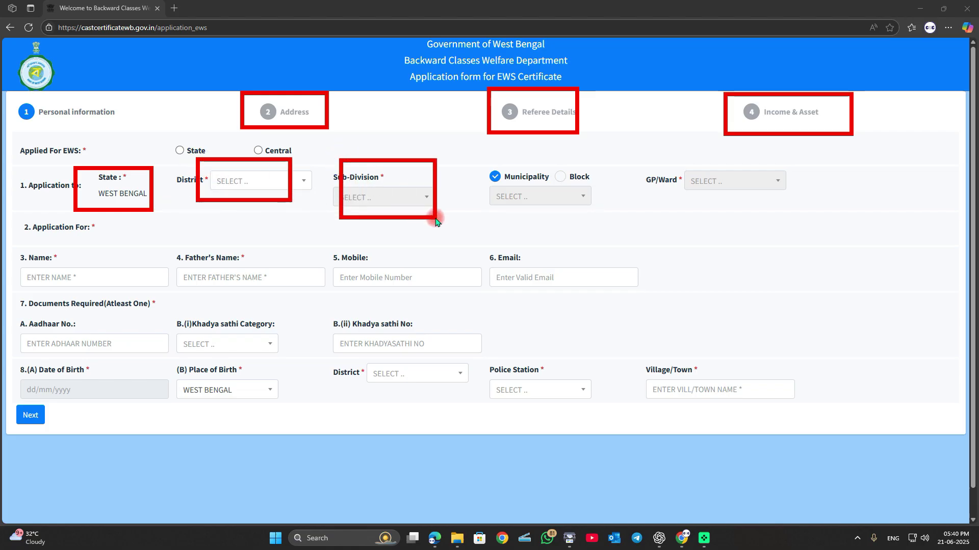
pyautogui.moveTo(485, 153)
pyautogui.mouseDown()
pyautogui.moveTo(510, 200)
pyautogui.moveTo(607, 221)
pyautogui.mouseUp()
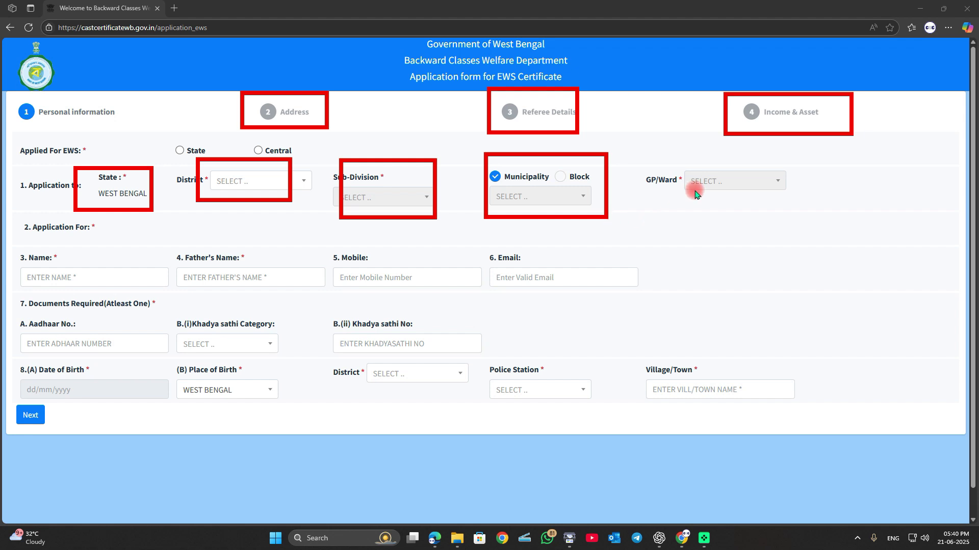
pyautogui.moveTo(642, 165); pyautogui.dragTo(696, 205)
pyautogui.moveTo(790, 209); pyautogui.dragTo(800, 208)
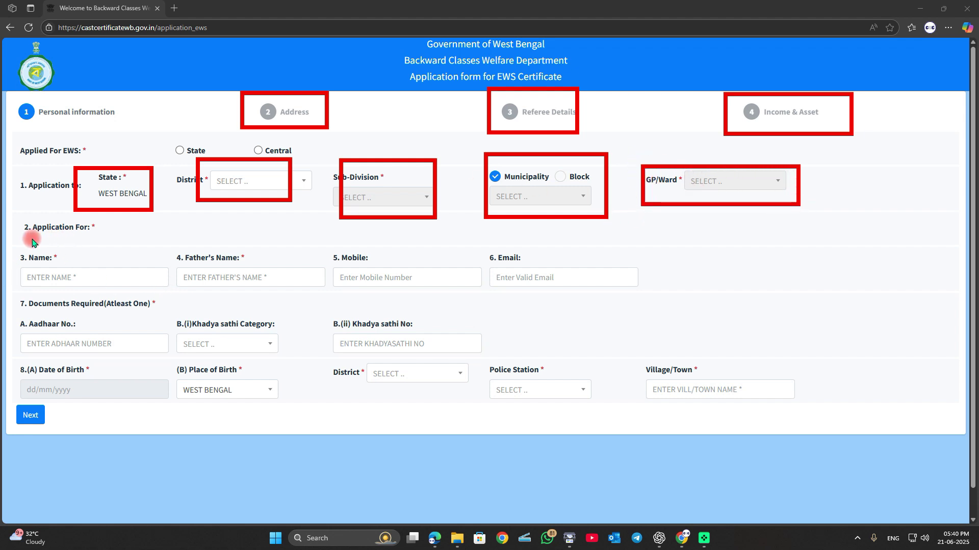
pyautogui.moveTo(7, 250)
pyautogui.mouseDown()
pyautogui.moveTo(76, 283)
pyautogui.moveTo(160, 294)
pyautogui.mouseUp()
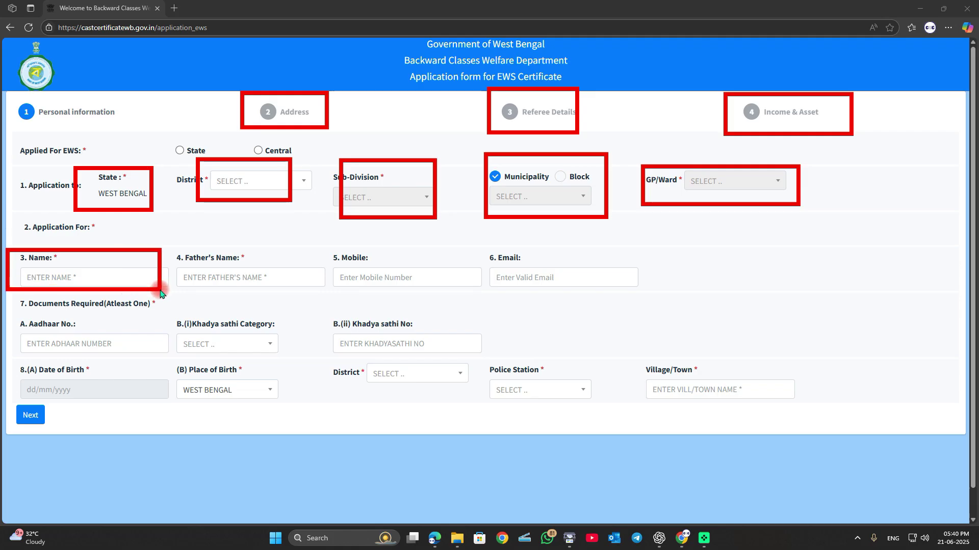
pyautogui.moveTo(175, 248); pyautogui.dragTo(290, 293)
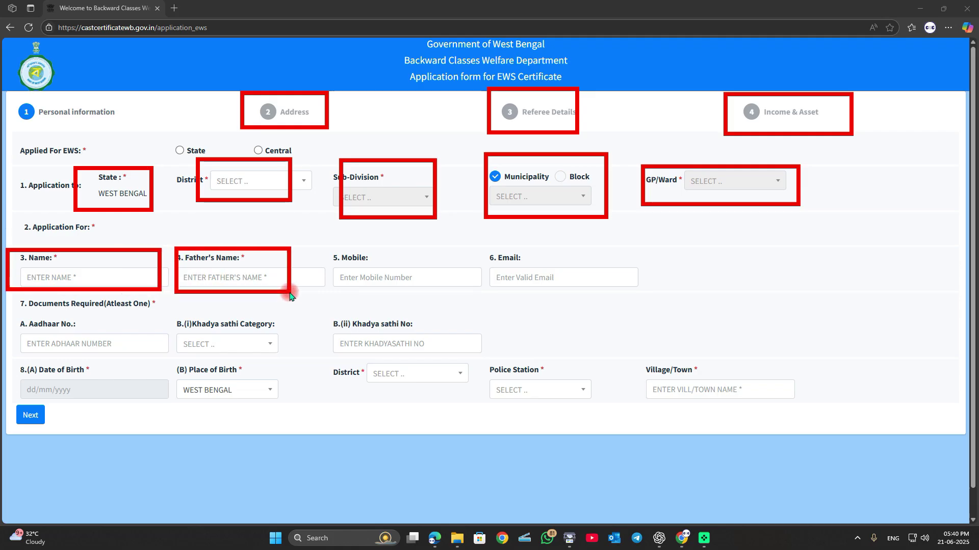
pyautogui.moveTo(337, 259); pyautogui.dragTo(452, 293)
pyautogui.moveTo(490, 249)
pyautogui.mouseDown()
pyautogui.moveTo(513, 277)
pyautogui.moveTo(642, 300)
pyautogui.mouseUp()
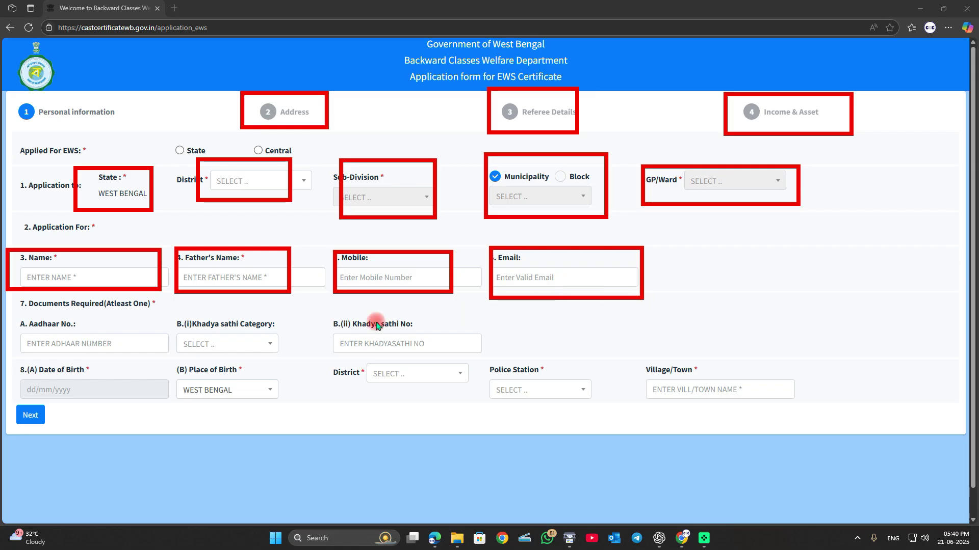
pyautogui.moveTo(13, 316); pyautogui.dragTo(143, 360)
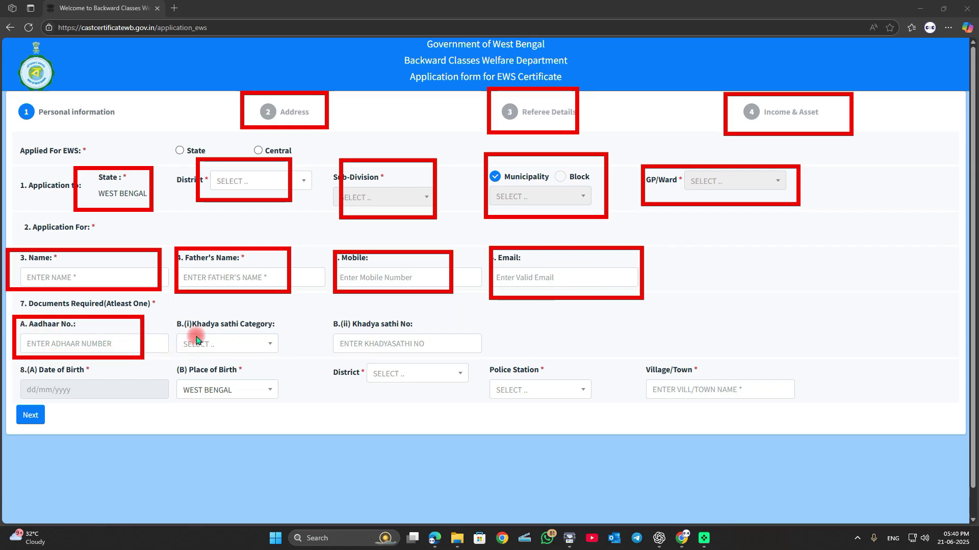
pyautogui.moveTo(184, 330); pyautogui.dragTo(289, 362)
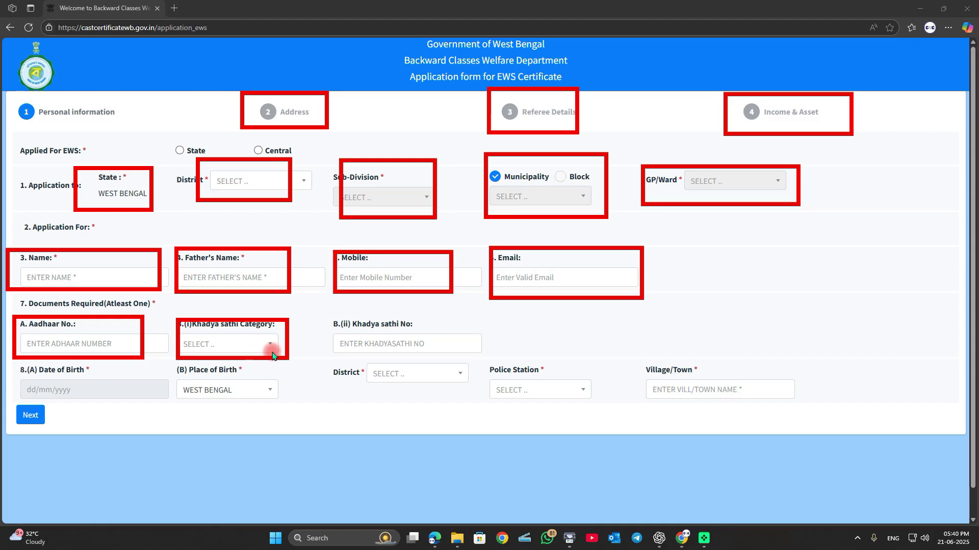
pyautogui.moveTo(327, 315)
pyautogui.mouseDown()
pyautogui.moveTo(375, 349)
pyautogui.moveTo(442, 363)
pyautogui.mouseUp()
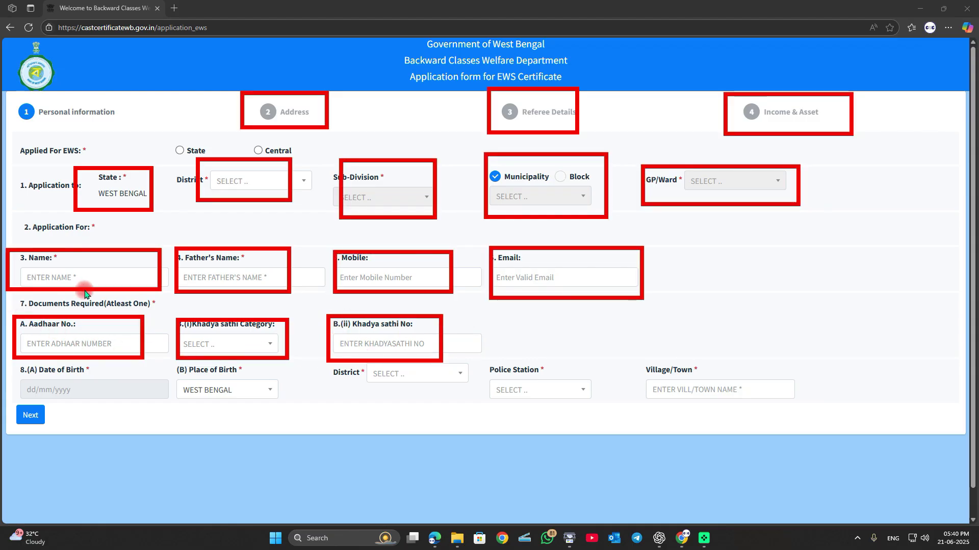
pyautogui.moveTo(14, 292); pyautogui.dragTo(169, 321)
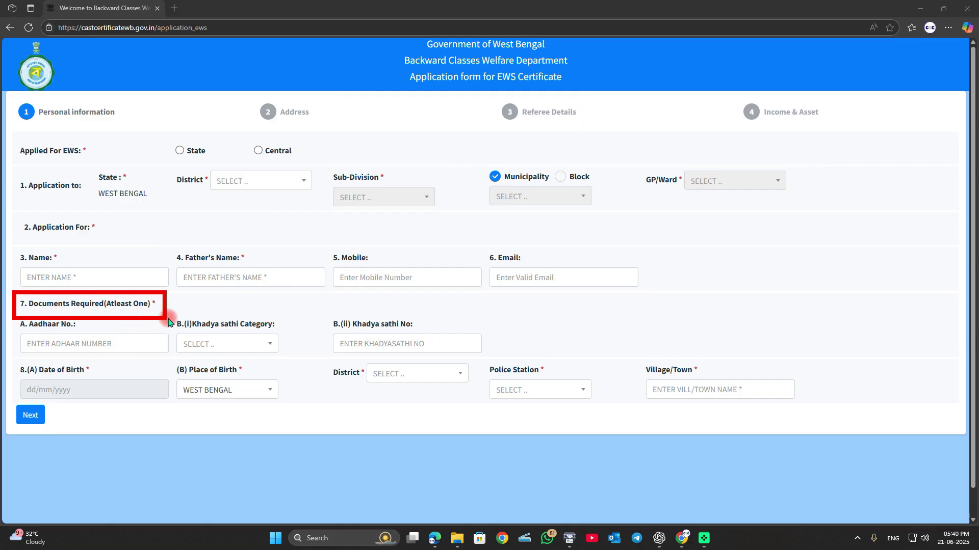
pyautogui.moveTo(13, 360)
pyautogui.mouseDown()
pyautogui.moveTo(61, 404)
pyautogui.moveTo(117, 405)
pyautogui.mouseUp()
pyautogui.moveTo(168, 353)
pyautogui.mouseDown()
pyautogui.moveTo(245, 408)
pyautogui.moveTo(288, 416)
pyautogui.mouseUp()
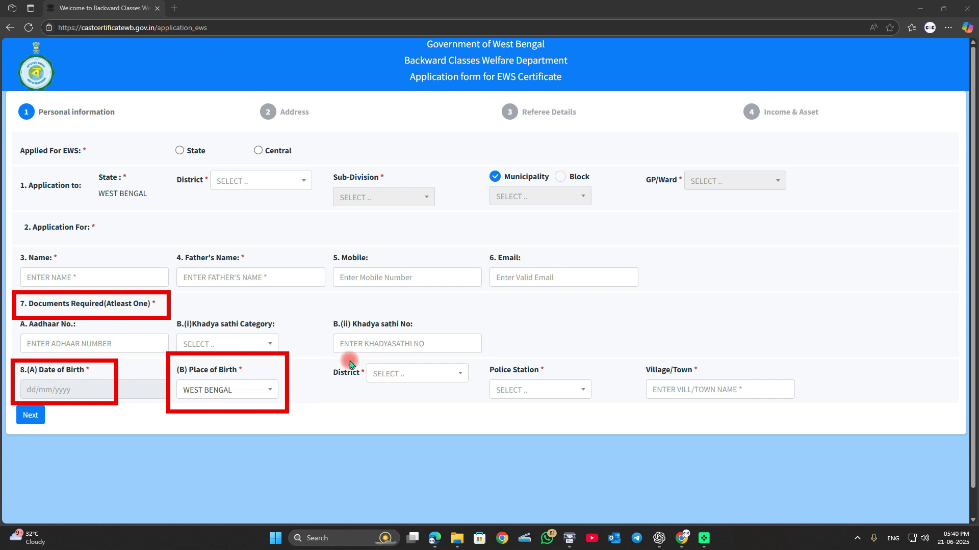
pyautogui.moveTo(348, 359); pyautogui.dragTo(427, 388)
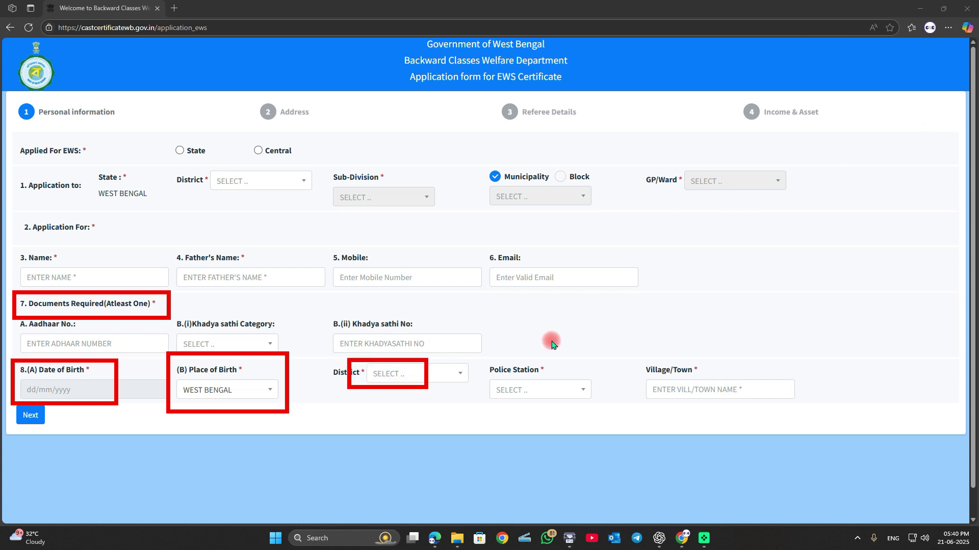
pyautogui.moveTo(481, 359); pyautogui.dragTo(604, 408)
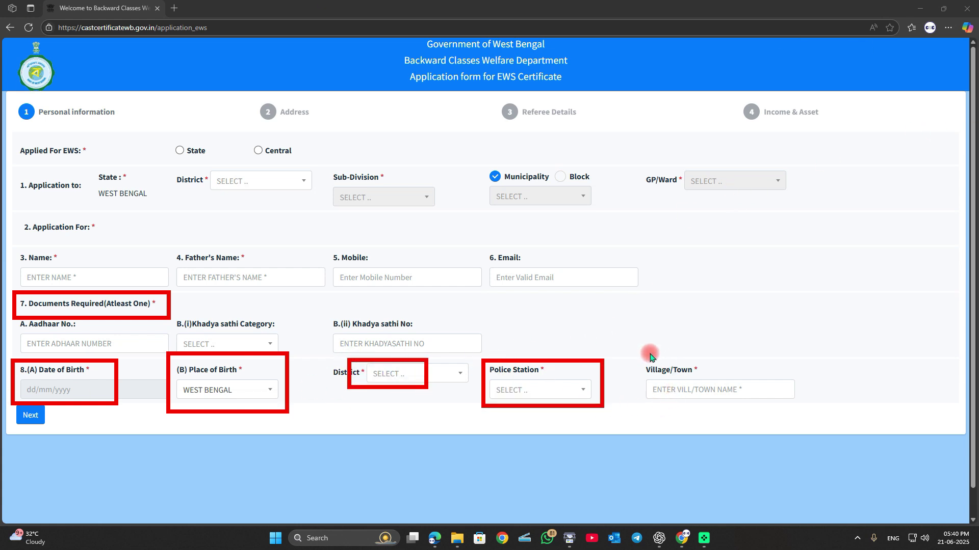
pyautogui.moveTo(635, 353)
pyautogui.mouseDown()
pyautogui.moveTo(715, 413)
pyautogui.moveTo(776, 410)
pyautogui.moveTo(775, 401)
pyautogui.mouseUp()
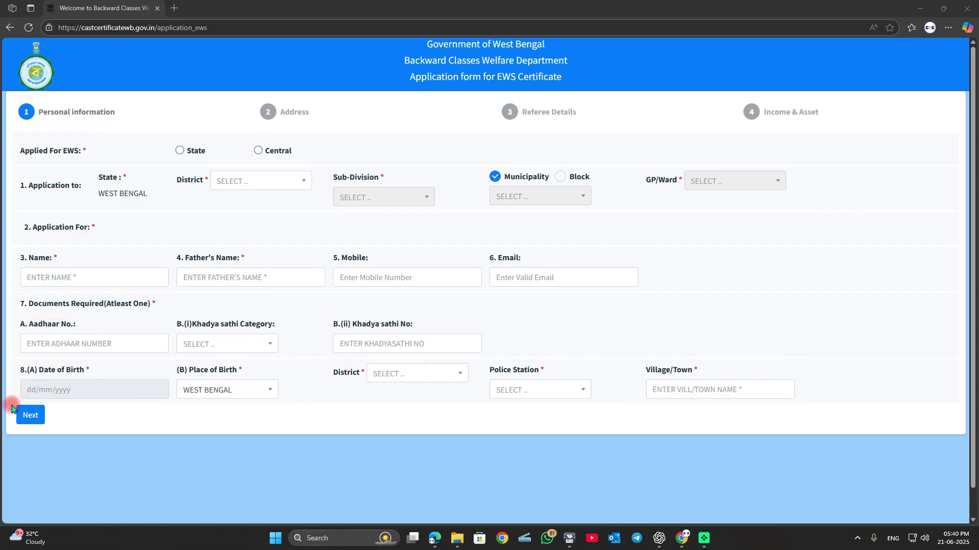
pyautogui.moveTo(11, 404); pyautogui.dragTo(46, 425)
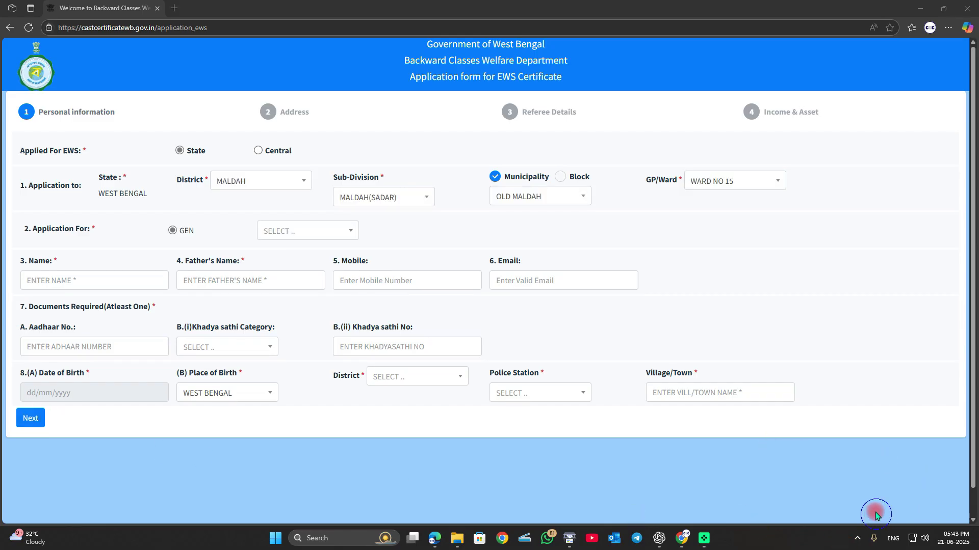
pyautogui.moveTo(148, 213); pyautogui.dragTo(391, 246)
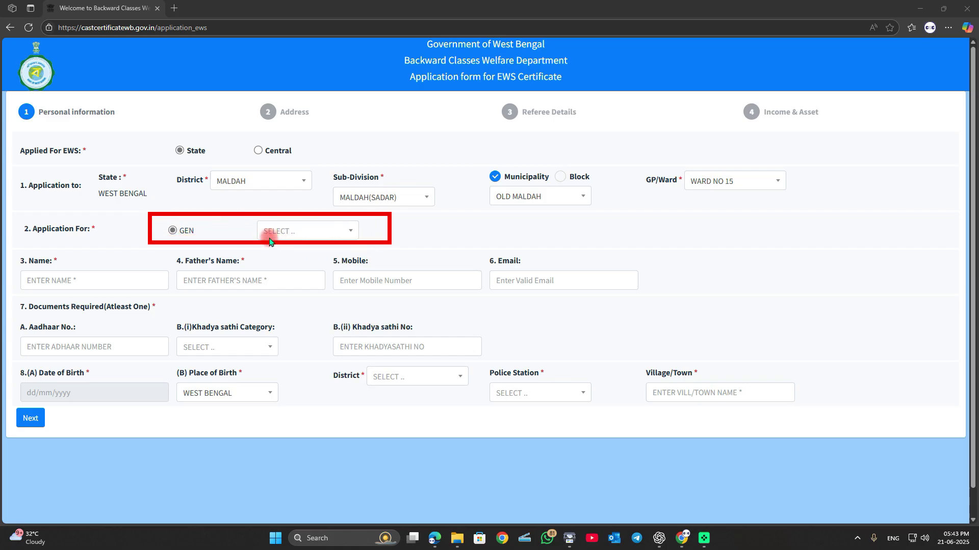
pyautogui.moveTo(250, 216)
pyautogui.mouseDown()
pyautogui.moveTo(286, 239)
pyautogui.moveTo(360, 244)
pyautogui.mouseUp()
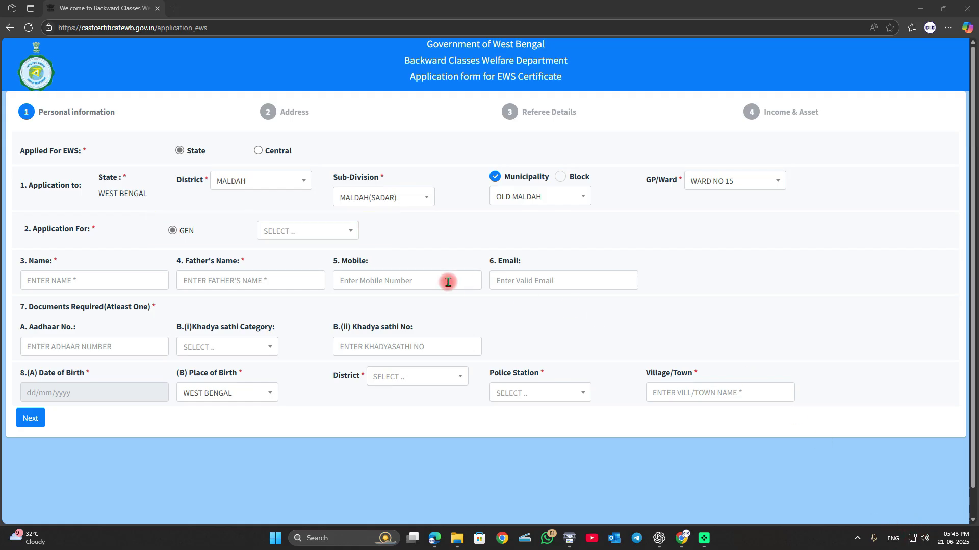
# Look through the community options offered for the GEN category under Application For.
pyautogui.click(306, 238)
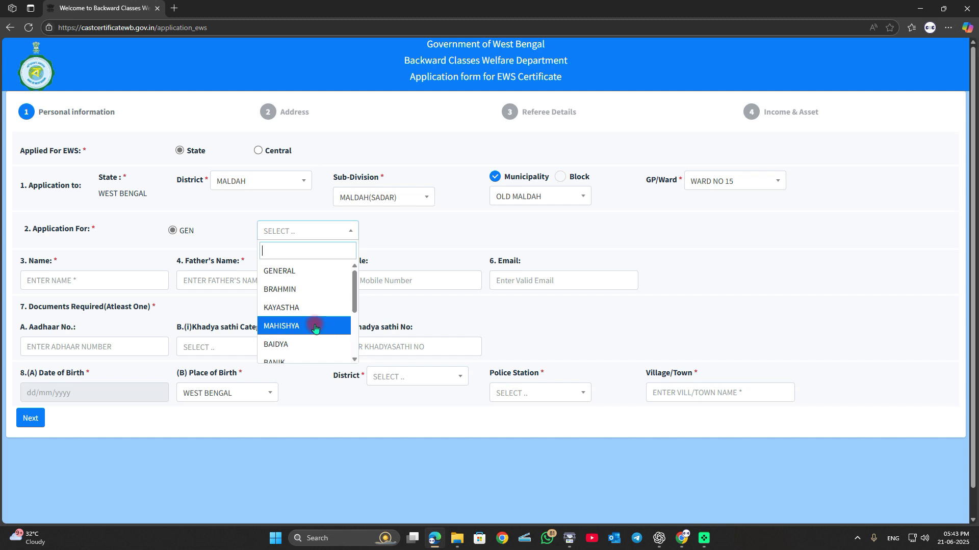
pyautogui.scroll(-2, 313, 323)
pyautogui.scroll(-1, 314, 328)
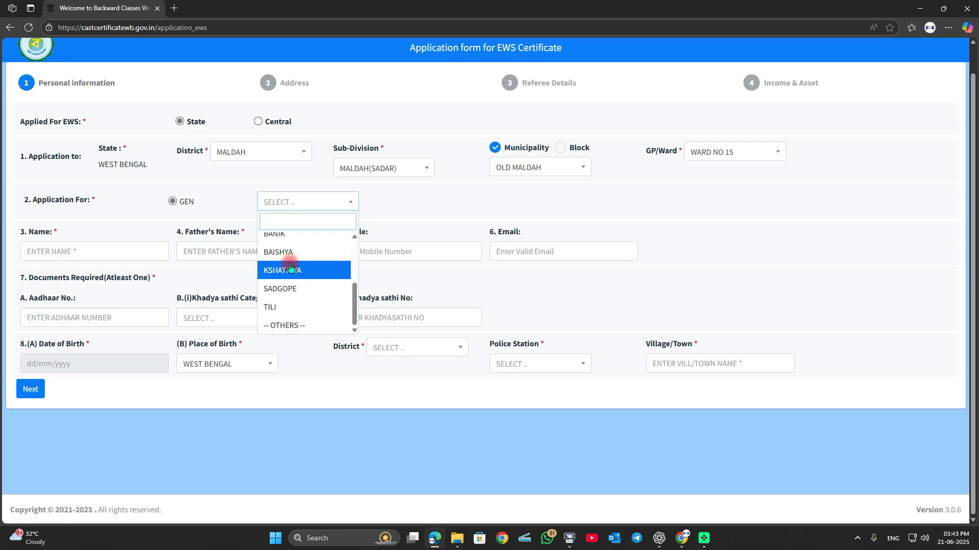
pyautogui.scroll(3, 298, 281)
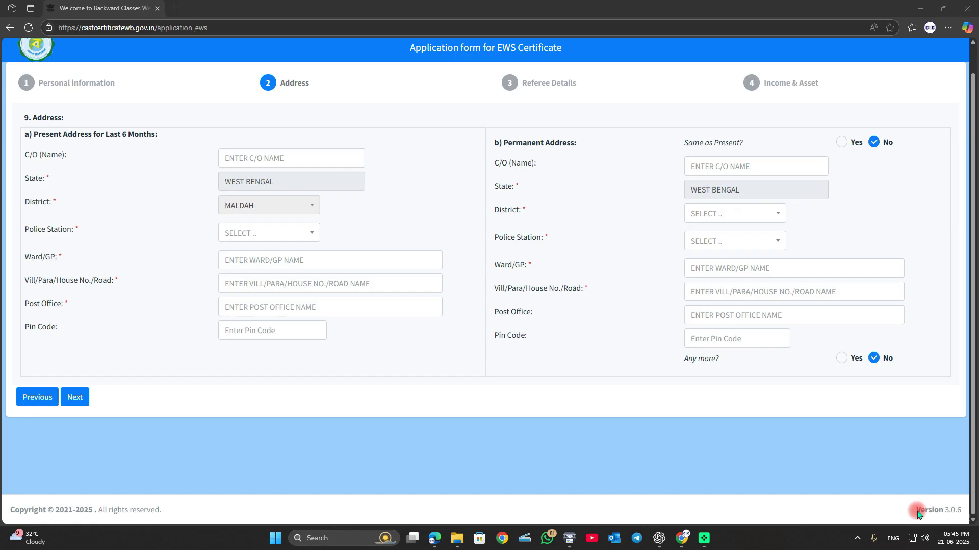
# Examine the present and permanent address fields, including the Same as Present option for the permanent address.
pyautogui.click(873, 519)
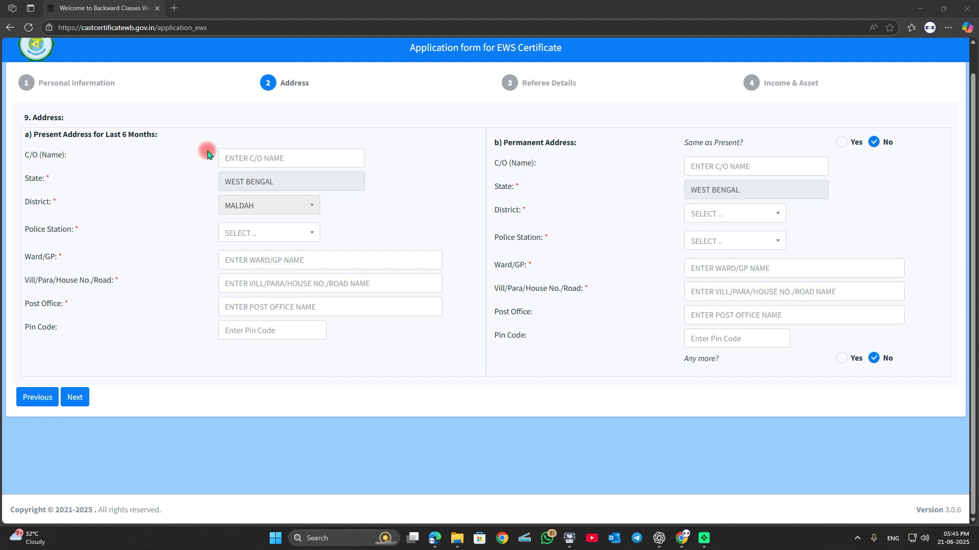
pyautogui.moveTo(198, 146); pyautogui.dragTo(377, 172)
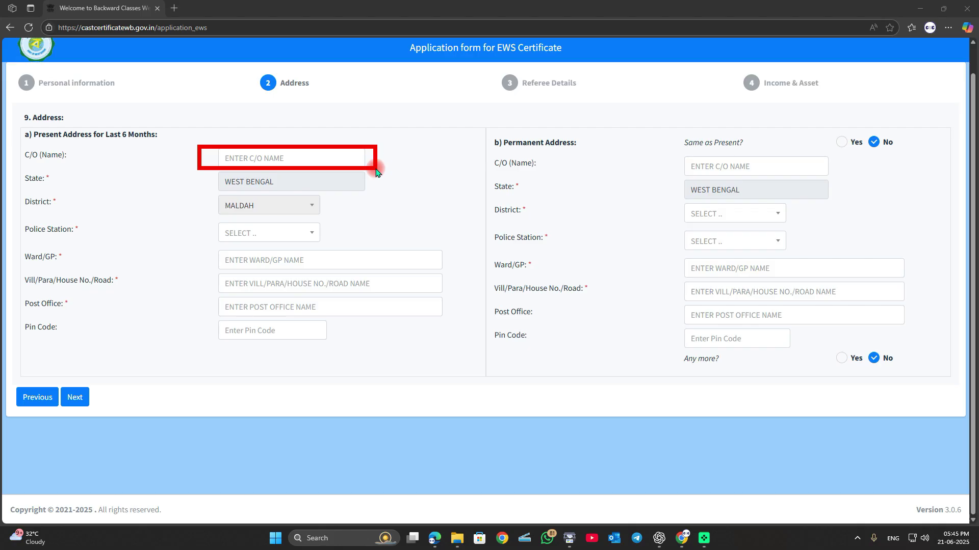
pyautogui.moveTo(198, 173); pyautogui.dragTo(356, 191)
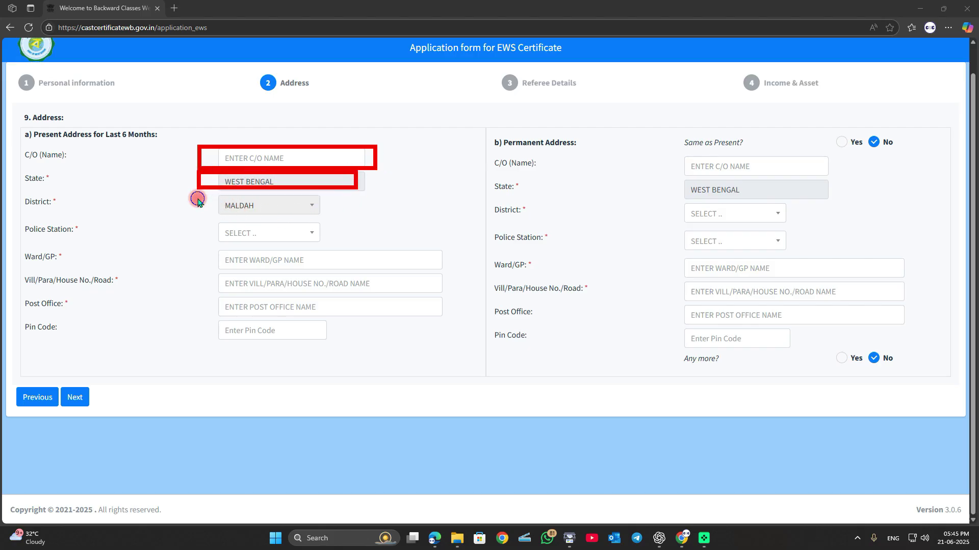
pyautogui.moveTo(196, 198); pyautogui.dragTo(341, 219)
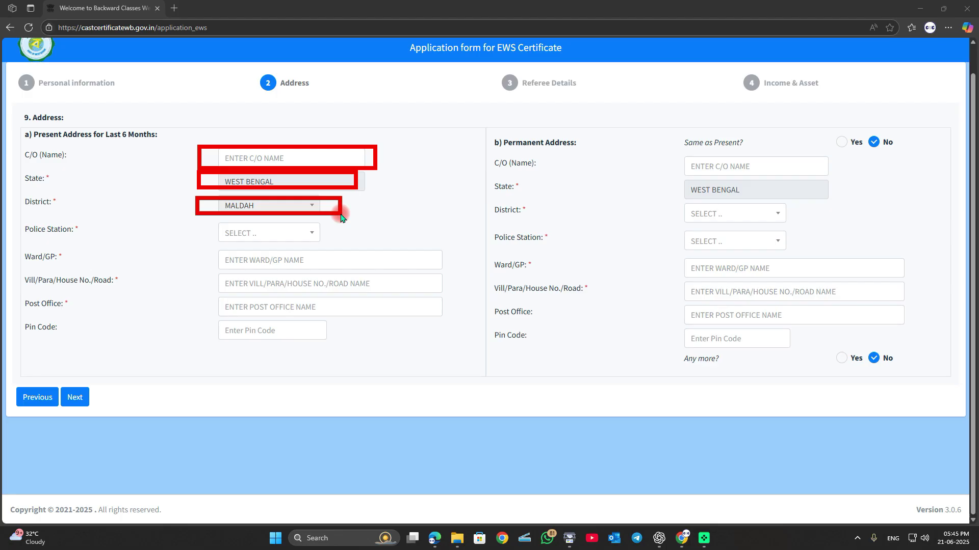
pyautogui.moveTo(342, 219); pyautogui.dragTo(341, 217)
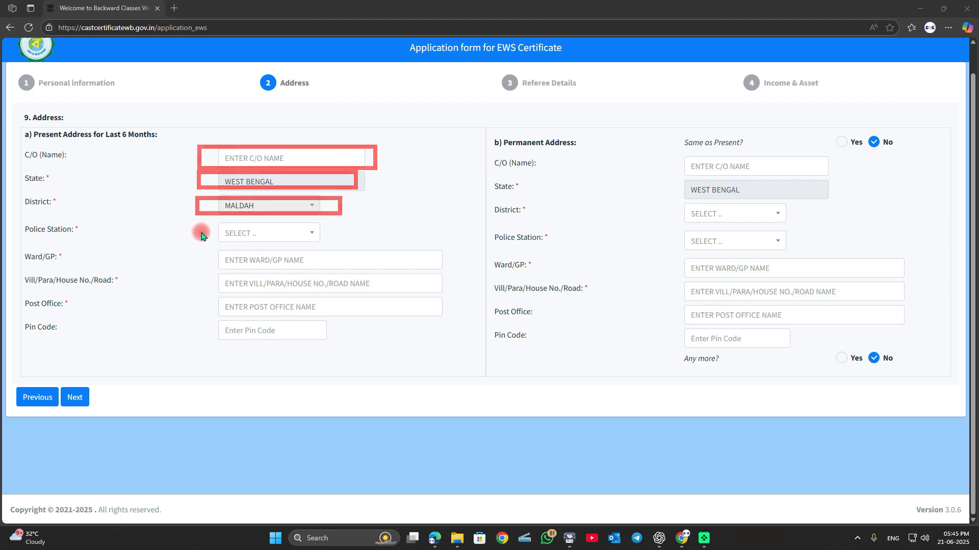
pyautogui.moveTo(197, 224)
pyautogui.mouseDown()
pyautogui.moveTo(240, 244)
pyautogui.moveTo(324, 244)
pyautogui.mouseUp()
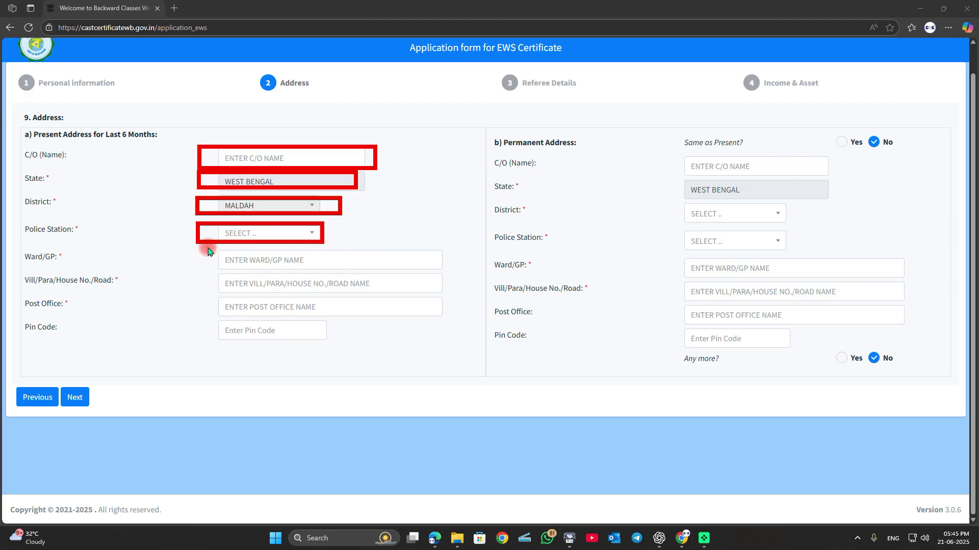
pyautogui.moveTo(207, 246); pyautogui.dragTo(399, 267)
pyautogui.moveTo(209, 272); pyautogui.dragTo(370, 295)
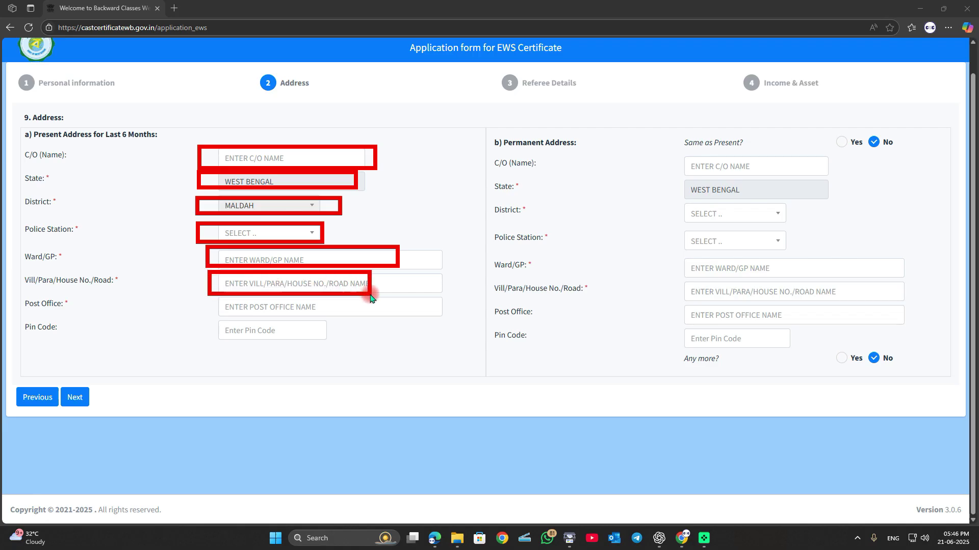
pyautogui.moveTo(203, 298); pyautogui.dragTo(354, 323)
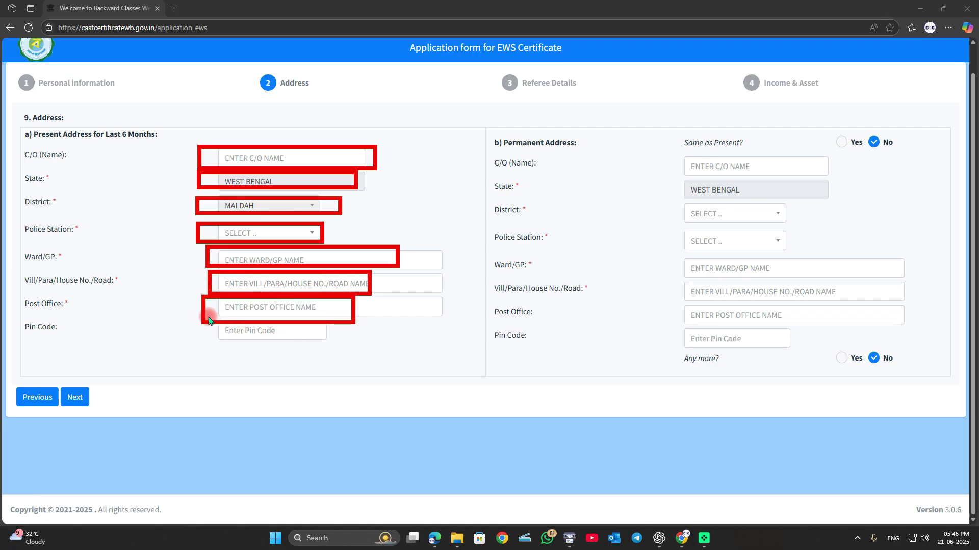
pyautogui.moveTo(203, 313); pyautogui.dragTo(291, 347)
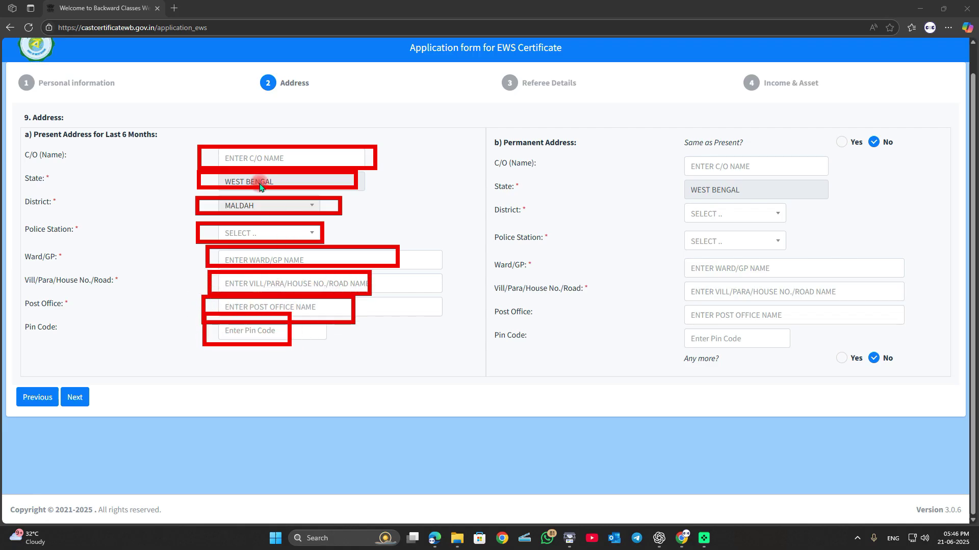
pyautogui.moveTo(142, 121)
pyautogui.mouseDown()
pyautogui.moveTo(380, 374)
pyautogui.moveTo(444, 381)
pyautogui.mouseUp()
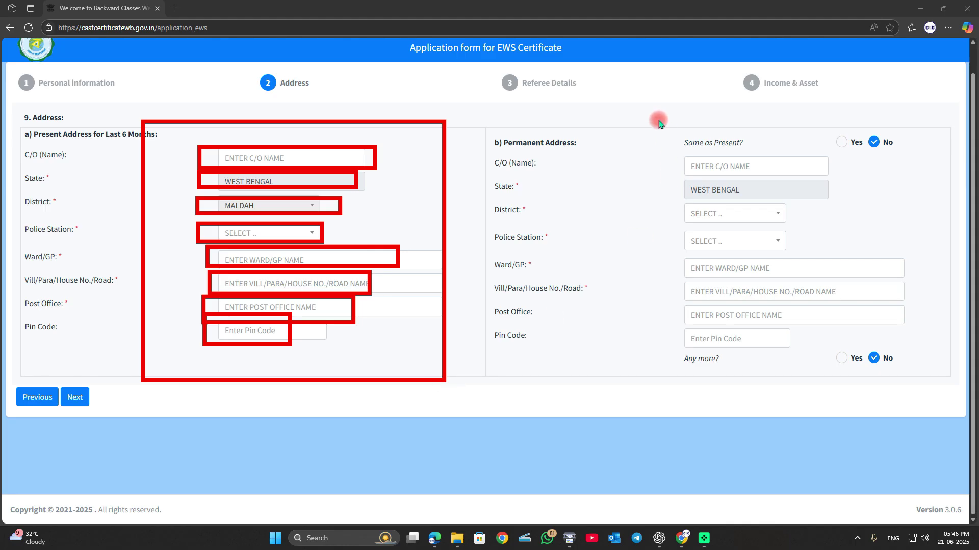
pyautogui.moveTo(658, 120)
pyautogui.mouseDown()
pyautogui.moveTo(711, 260)
pyautogui.moveTo(961, 390)
pyautogui.mouseUp()
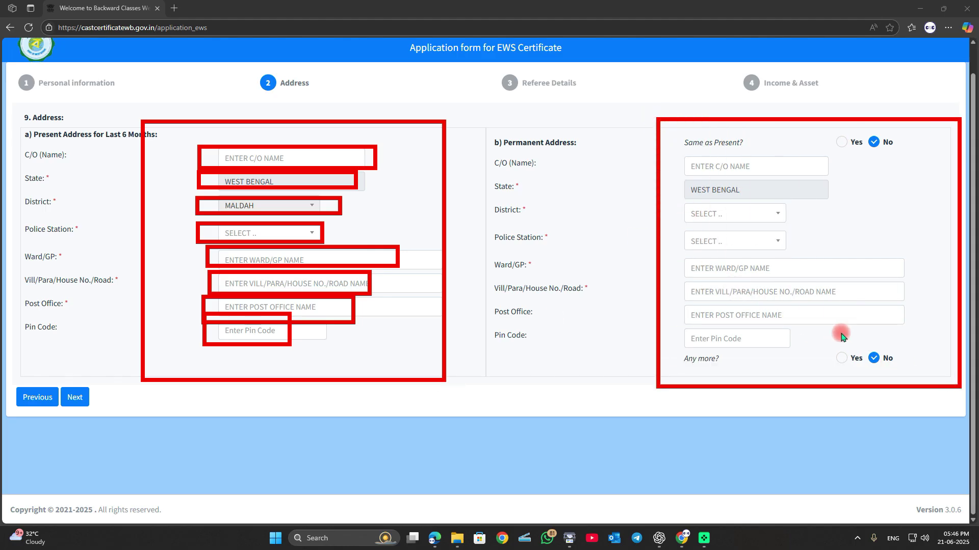
pyautogui.moveTo(824, 130); pyautogui.dragTo(921, 153)
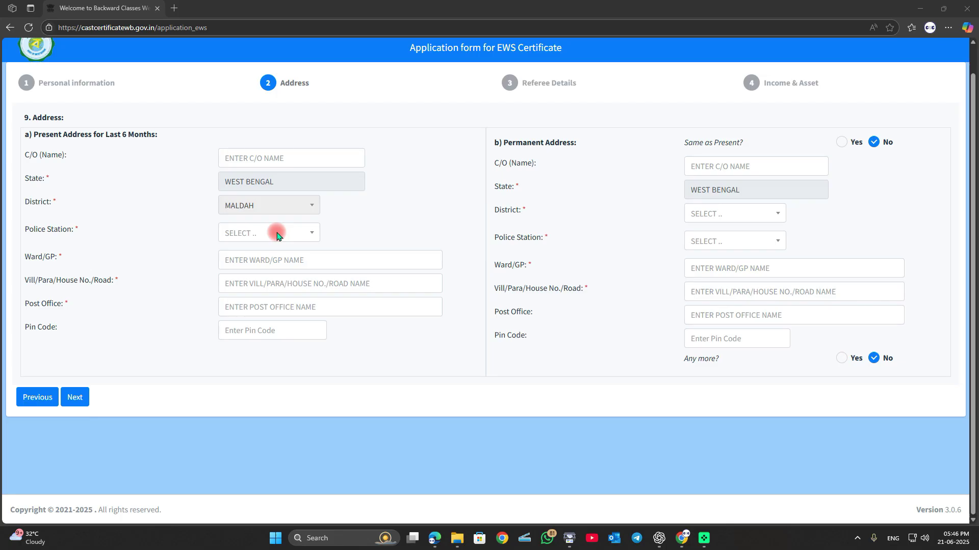
# Advance to Referee Details and review the religion, gender, local referee and migration fields.
pyautogui.click(71, 397)
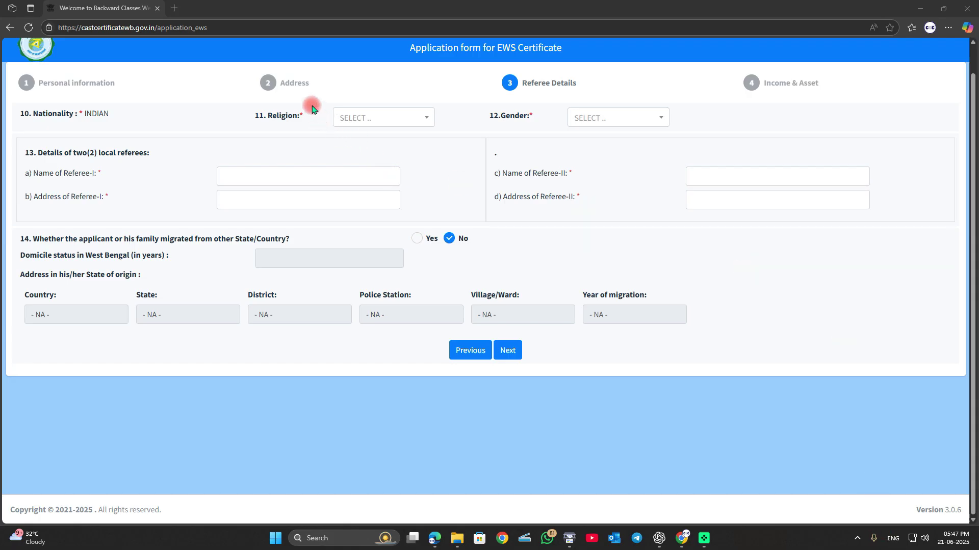
pyautogui.moveTo(310, 104); pyautogui.dragTo(410, 139)
pyautogui.moveTo(577, 102)
pyautogui.mouseDown()
pyautogui.moveTo(637, 148)
pyautogui.moveTo(677, 149)
pyautogui.mouseUp()
pyautogui.moveTo(214, 163); pyautogui.dragTo(341, 187)
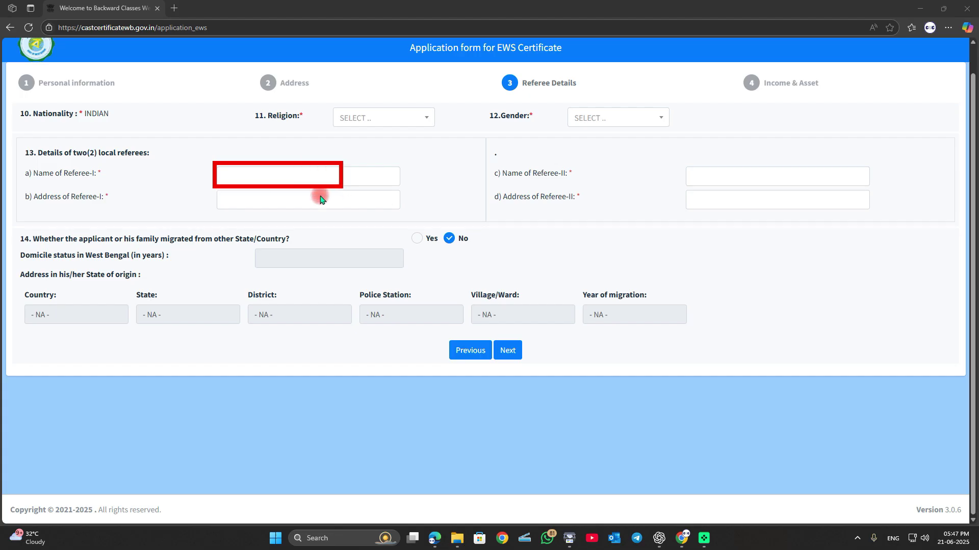
pyautogui.moveTo(211, 190); pyautogui.dragTo(294, 209)
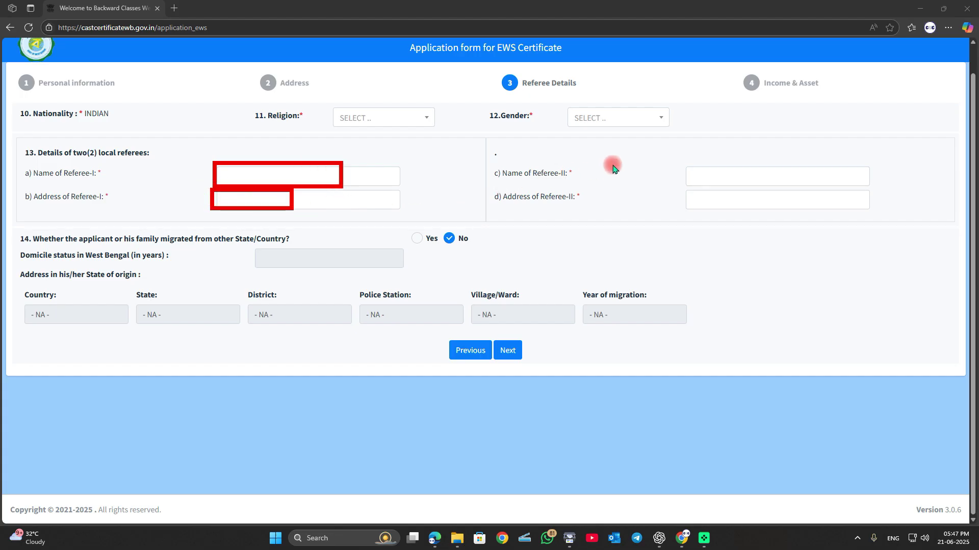
pyautogui.moveTo(694, 163); pyautogui.dragTo(767, 184)
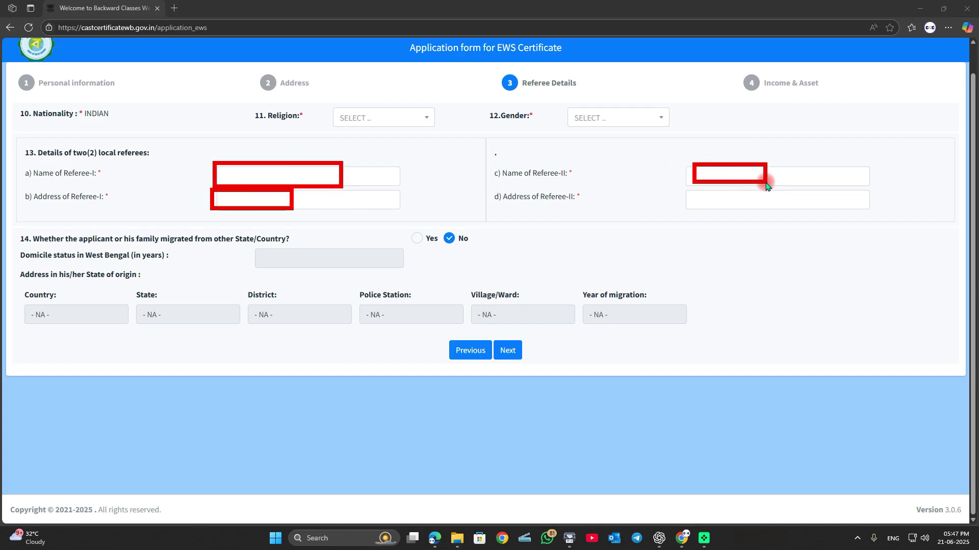
pyautogui.moveTo(681, 189); pyautogui.dragTo(804, 212)
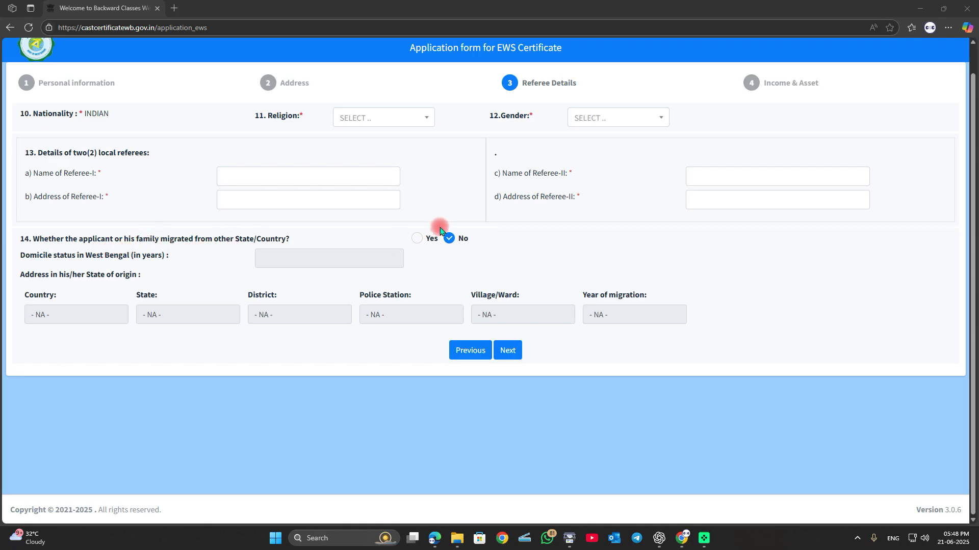
pyautogui.moveTo(398, 223); pyautogui.dragTo(505, 253)
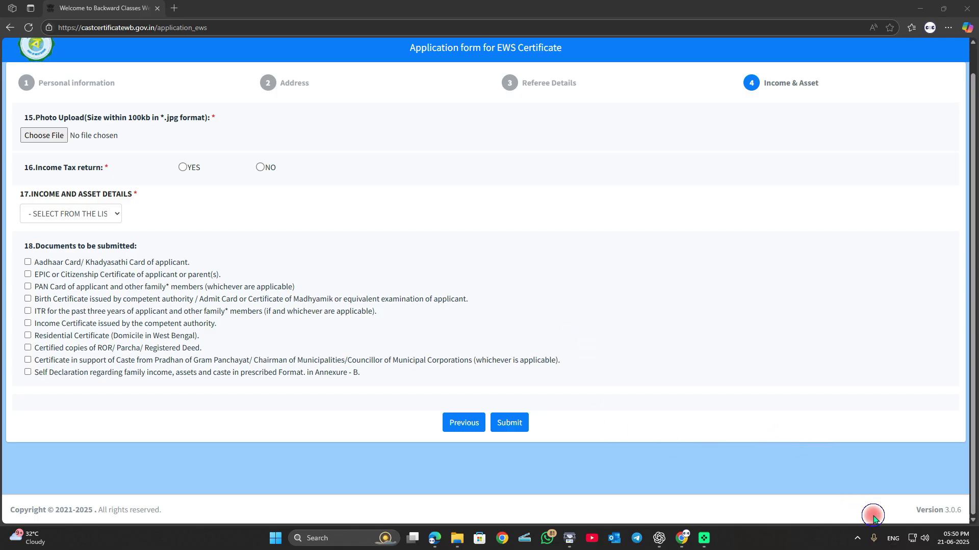
# Examine the photo upload, income tax return, and income and asset fields of the Income & Asset part.
pyautogui.moveTo(15, 108); pyautogui.dragTo(232, 149)
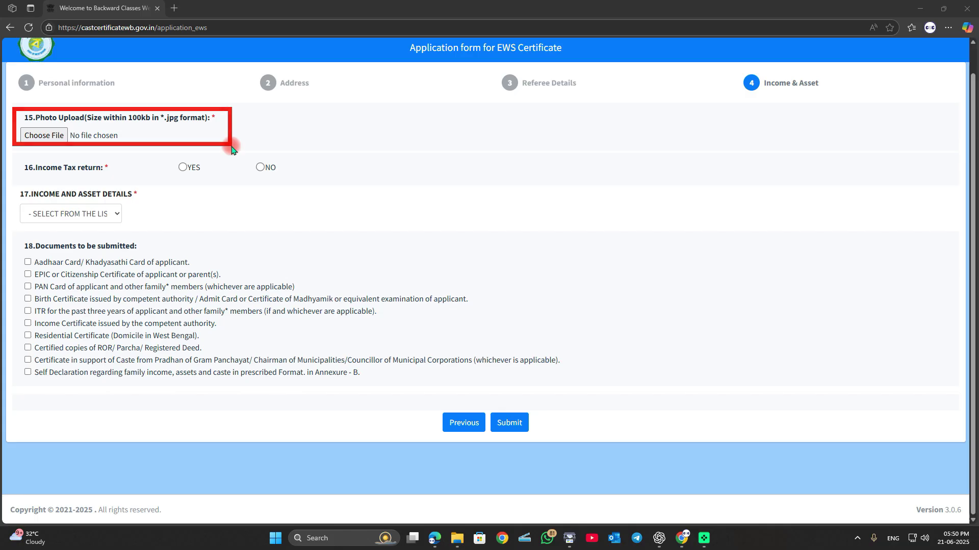
pyautogui.moveTo(10, 156)
pyautogui.mouseDown()
pyautogui.moveTo(31, 174)
pyautogui.moveTo(315, 187)
pyautogui.mouseUp()
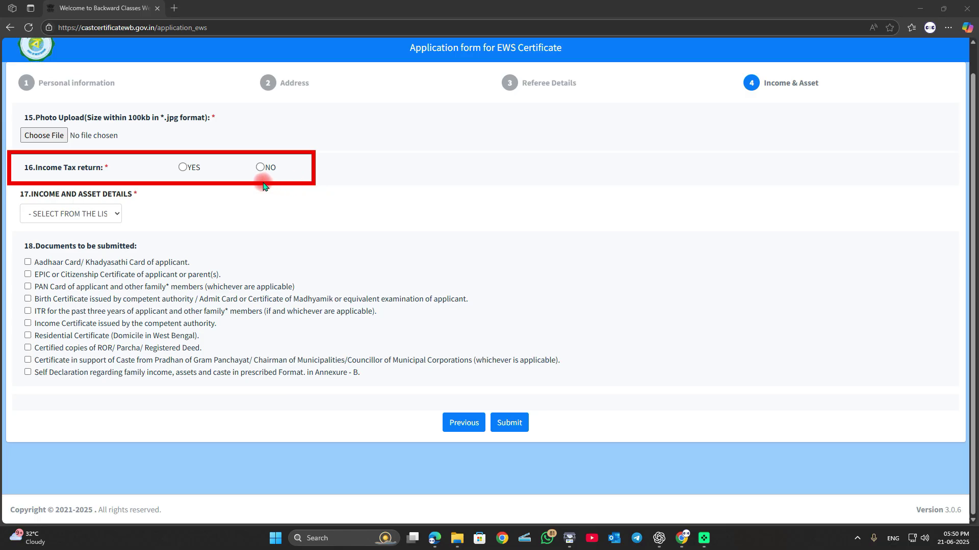
pyautogui.moveTo(164, 157)
pyautogui.mouseDown()
pyautogui.moveTo(207, 173)
pyautogui.moveTo(295, 178)
pyautogui.mouseUp()
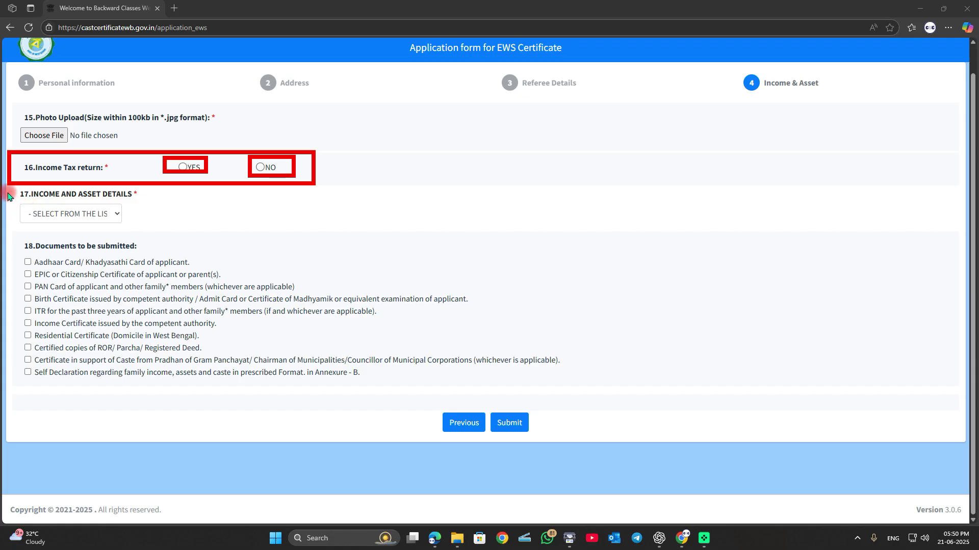
pyautogui.moveTo(4, 186)
pyautogui.mouseDown()
pyautogui.moveTo(38, 216)
pyautogui.moveTo(155, 229)
pyautogui.mouseUp()
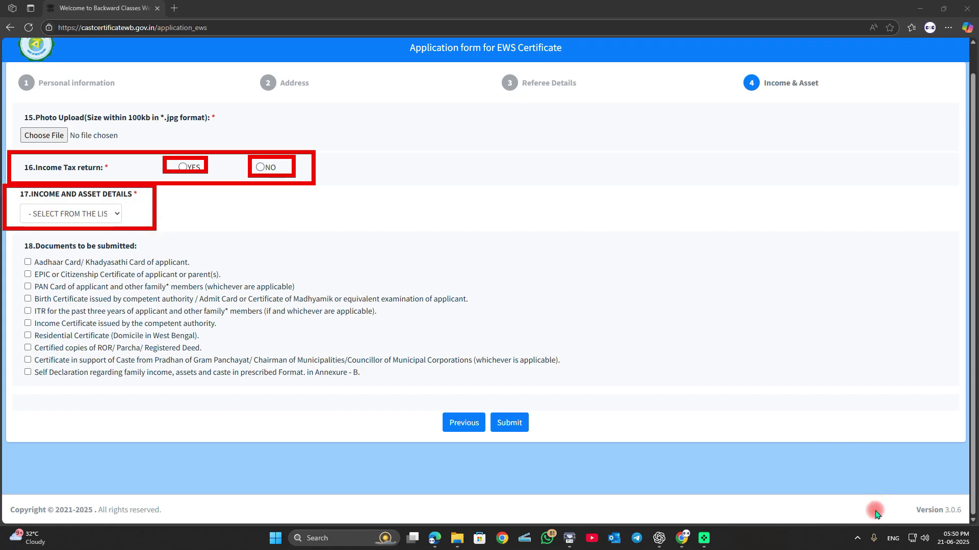
# Choose AGRICULTURE LAND under Income and Asset Details and go through its family members' area and location table.
pyautogui.click(101, 218)
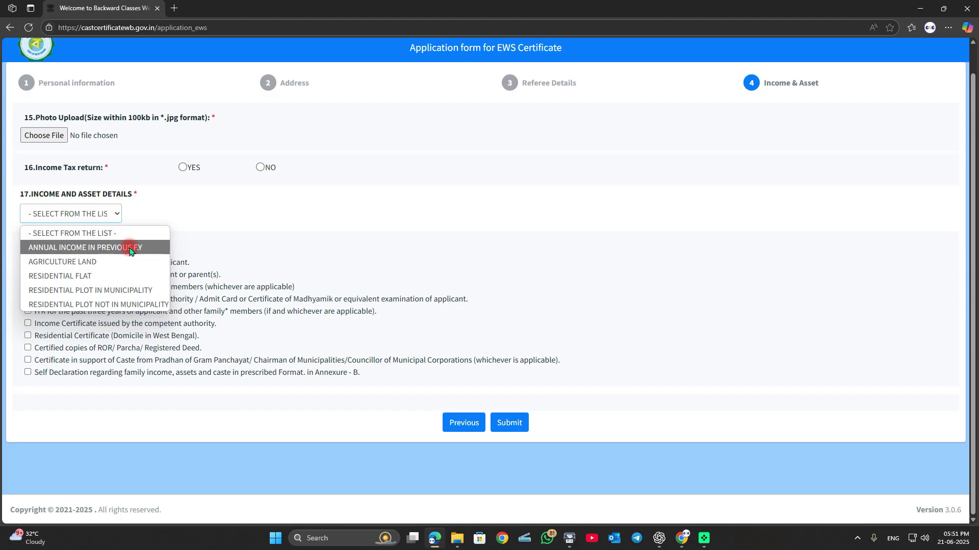
pyautogui.click(68, 263)
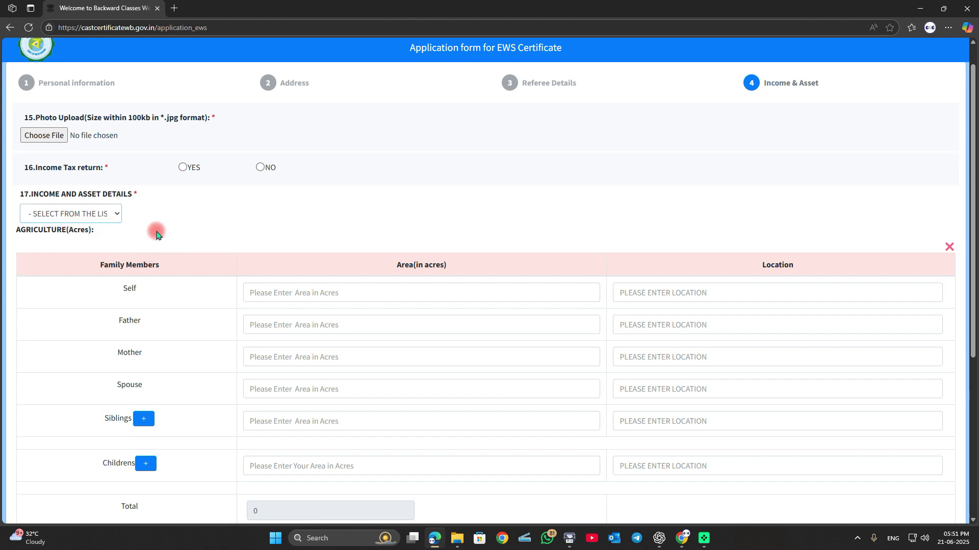
pyautogui.scroll(-1, 157, 234)
pyautogui.scroll(-2, 156, 234)
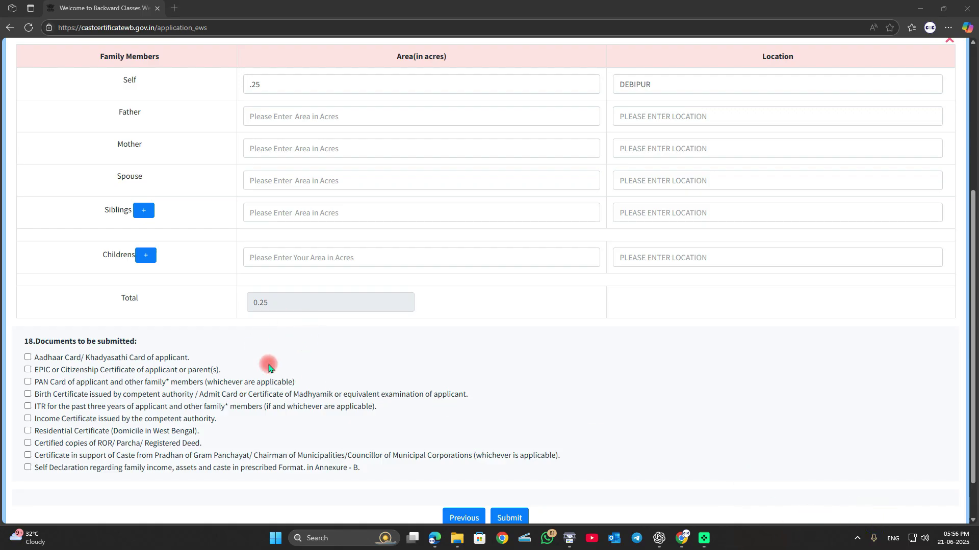
# Check the total land area and the list of documents to be submitted, and submit the EWS application.
pyautogui.moveTo(218, 288); pyautogui.dragTo(359, 321)
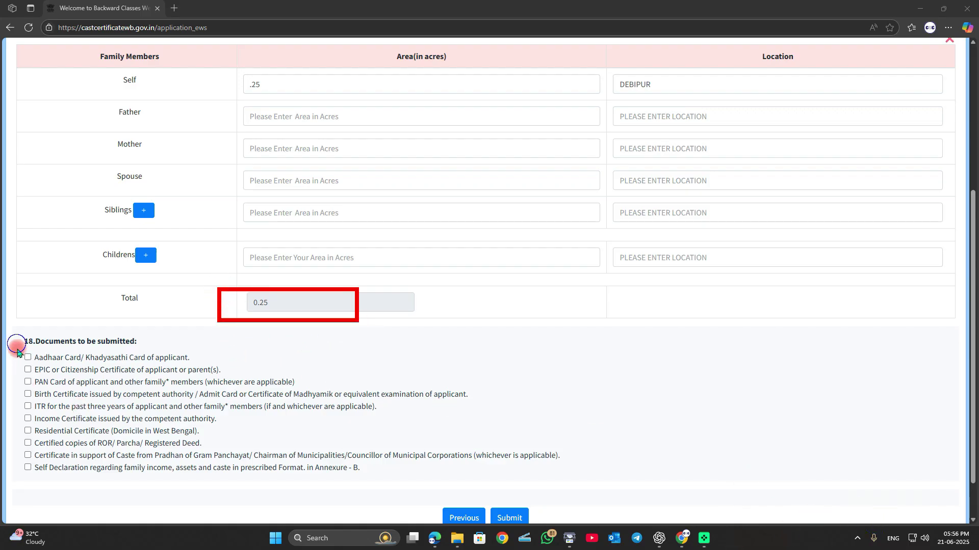
pyautogui.moveTo(16, 342)
pyautogui.mouseDown()
pyautogui.moveTo(32, 492)
pyautogui.moveTo(56, 492)
pyautogui.mouseUp()
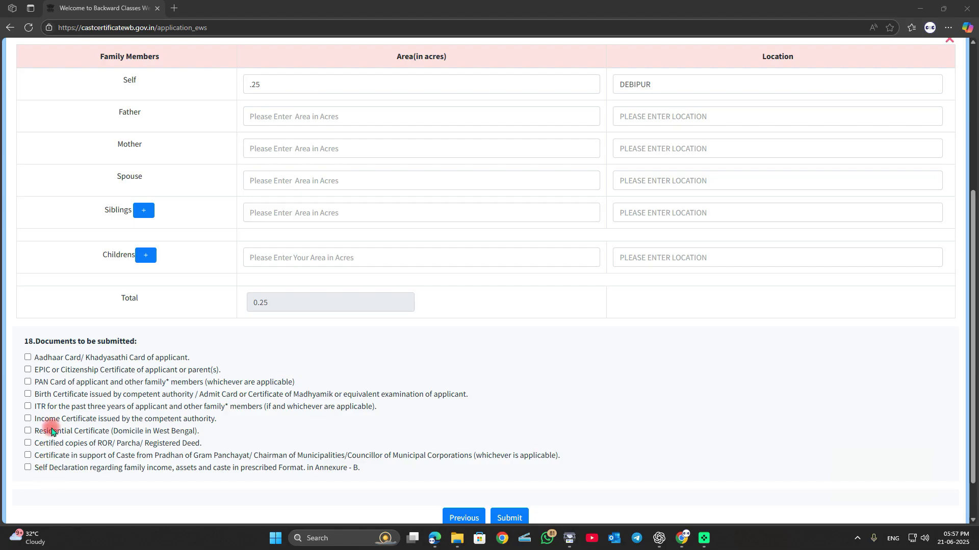
pyautogui.moveTo(19, 339)
pyautogui.mouseDown()
pyautogui.moveTo(98, 490)
pyautogui.moveTo(605, 498)
pyautogui.mouseUp()
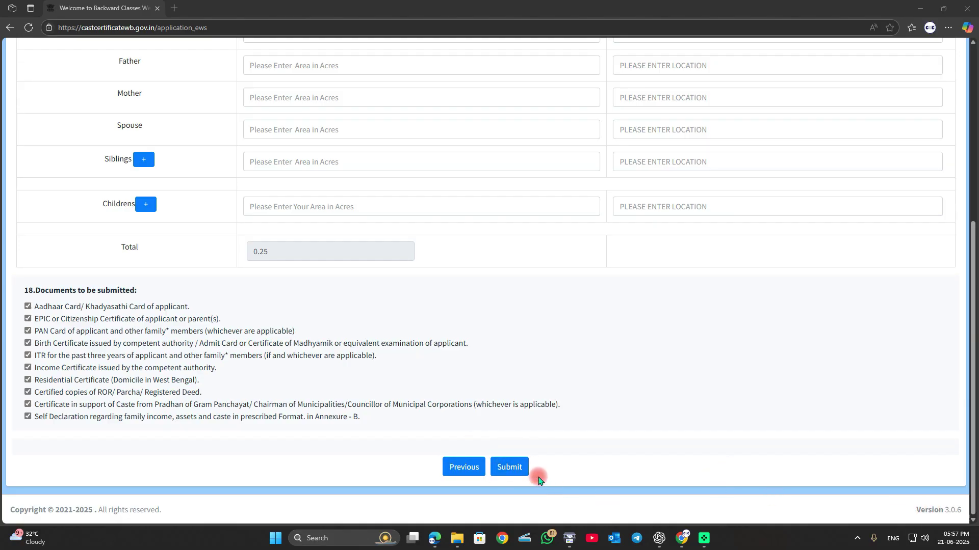
pyautogui.click(511, 470)
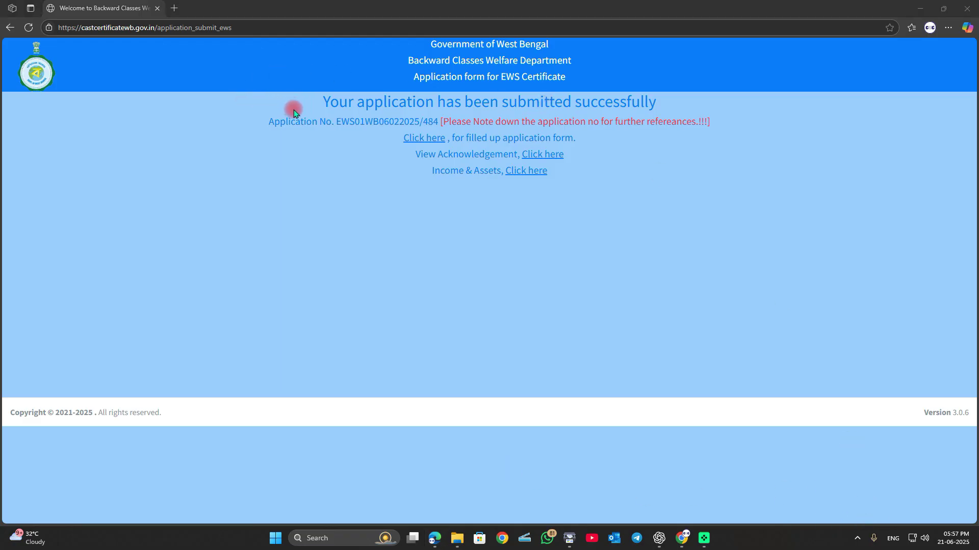
# Examine the application number and the links for the filled-up form, the acknowledgement, and income and assets.
pyautogui.moveTo(249, 108); pyautogui.dragTo(452, 127)
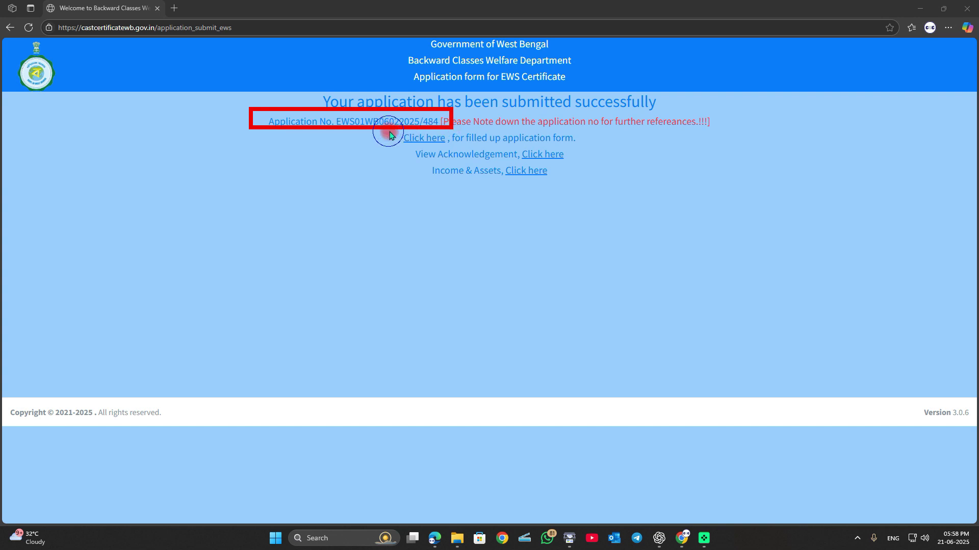
pyautogui.moveTo(387, 131); pyautogui.dragTo(448, 146)
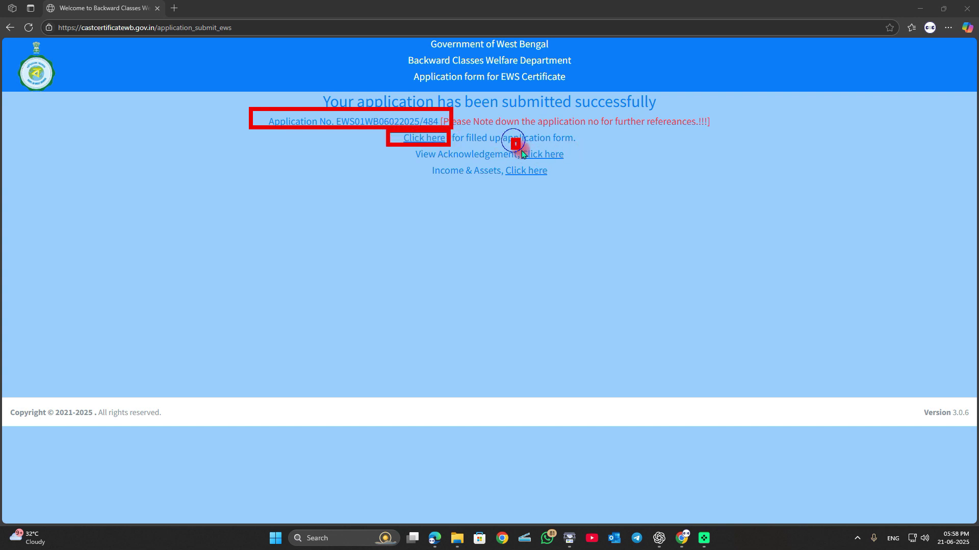
pyautogui.moveTo(512, 140); pyautogui.dragTo(564, 160)
pyautogui.moveTo(495, 159); pyautogui.dragTo(555, 185)
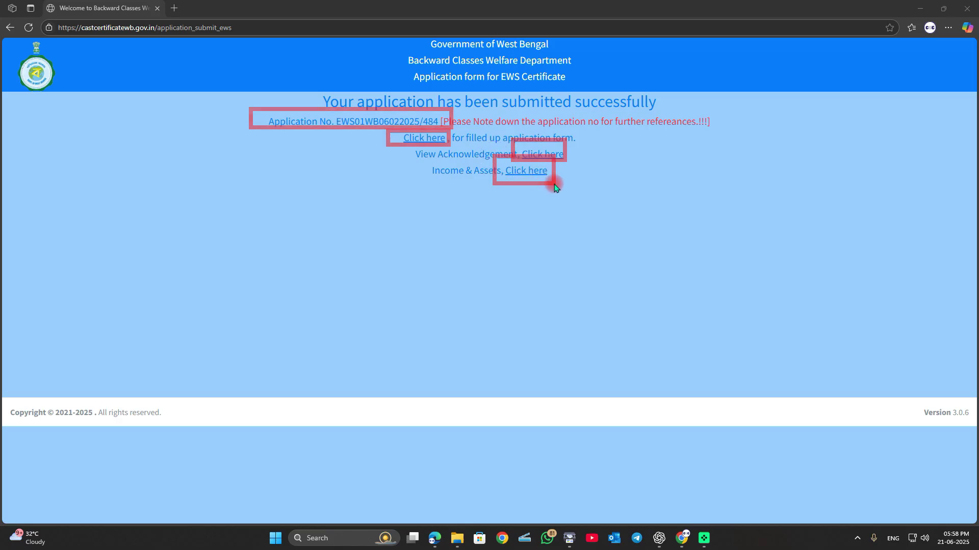
pyautogui.press('Escape')
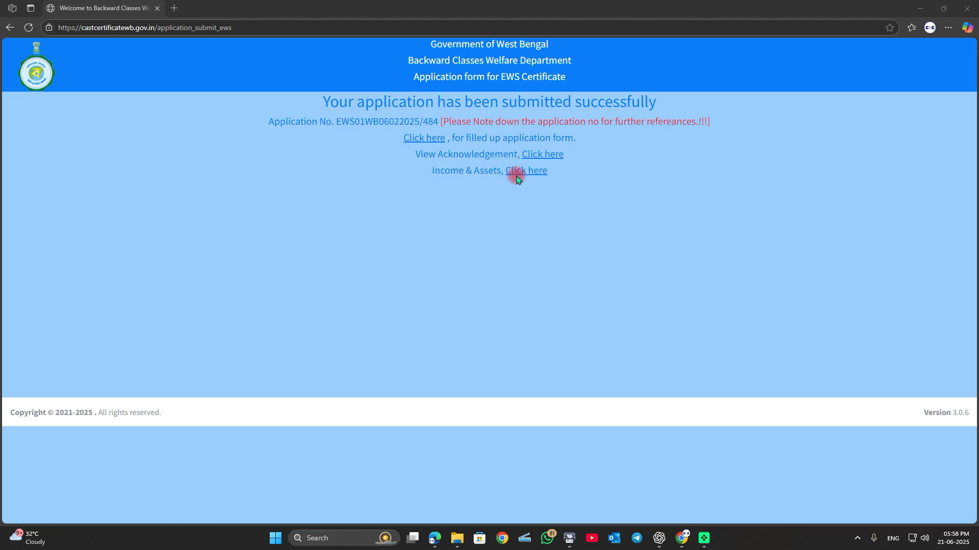
# Open the filled-up application form and examine both places for the signature of the applicant or guardian.
pyautogui.click(516, 172)
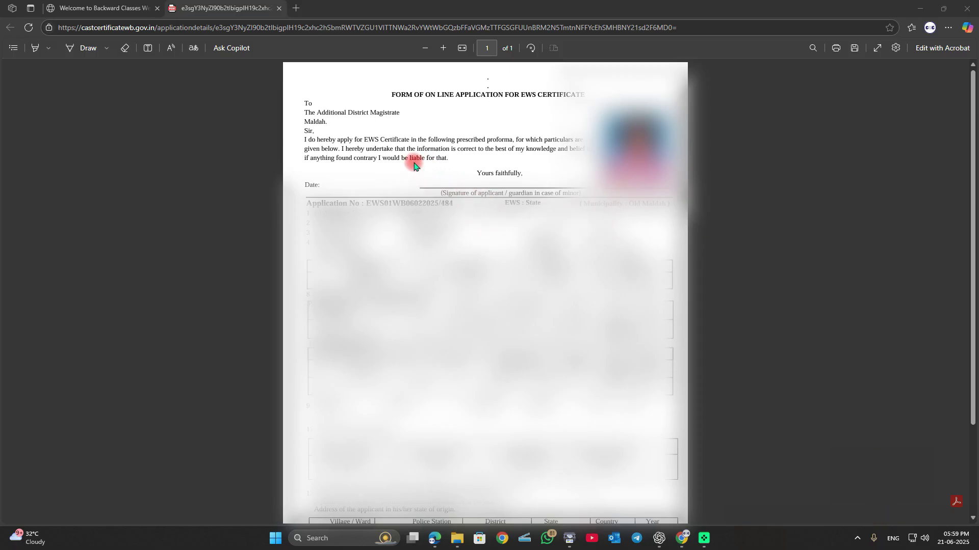
pyautogui.moveTo(414, 163)
pyautogui.mouseDown()
pyautogui.moveTo(463, 187)
pyautogui.moveTo(584, 187)
pyautogui.mouseUp()
pyautogui.scroll(-2, 923, 518)
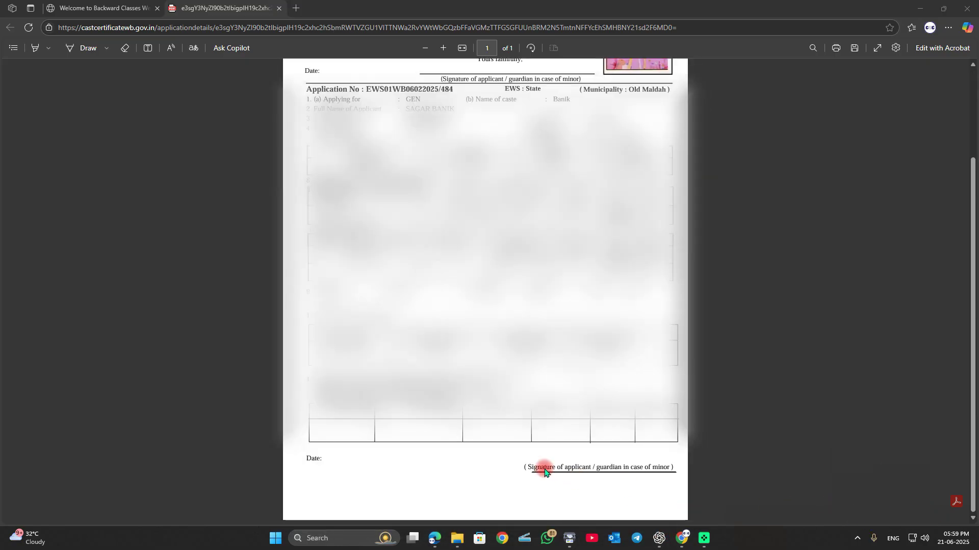
pyautogui.moveTo(500, 446)
pyautogui.mouseDown()
pyautogui.moveTo(619, 479)
pyautogui.moveTo(683, 477)
pyautogui.mouseUp()
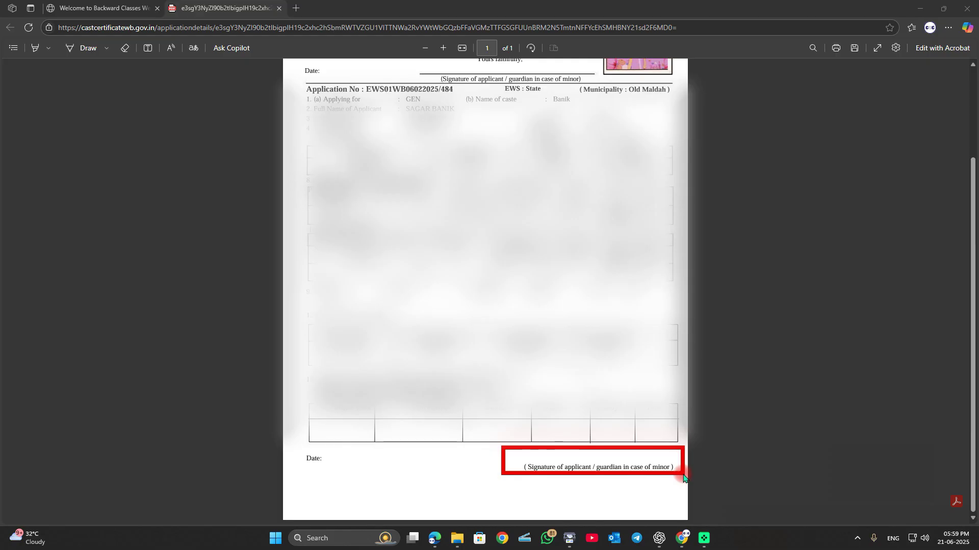